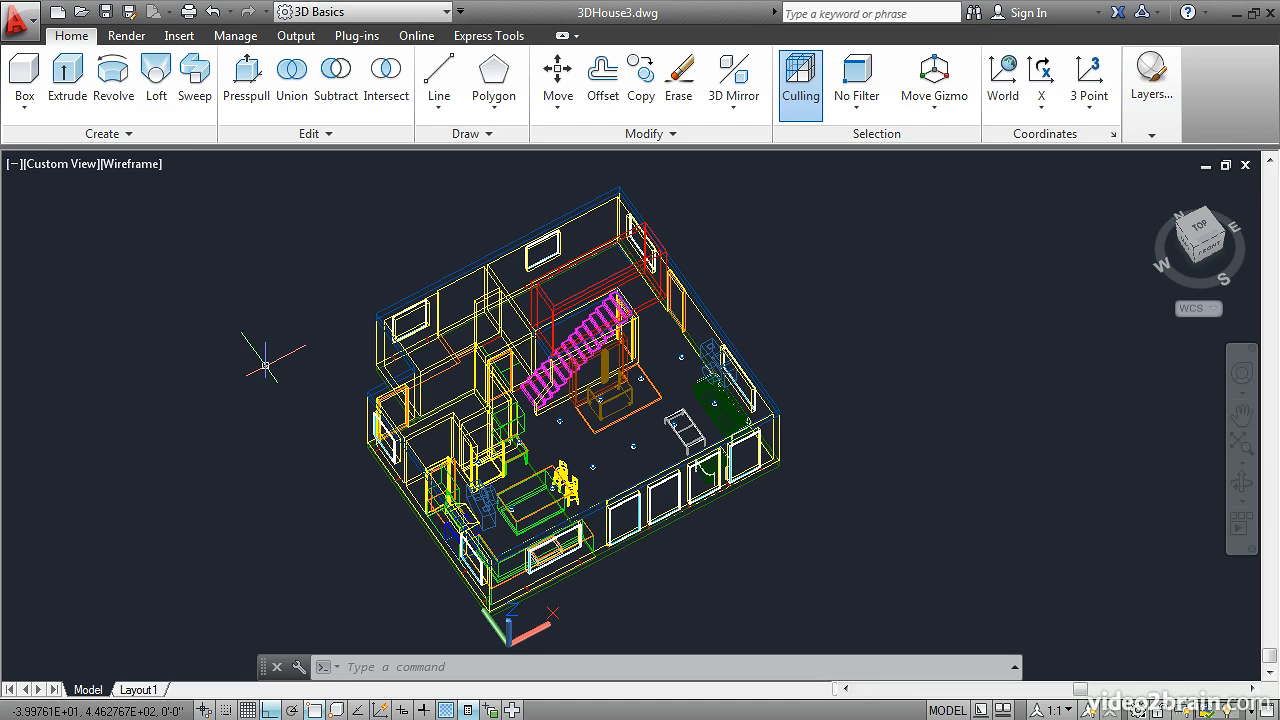
Open the Materials Browser and display the Leather materials under Fabric in the Autodesk Library.
click(127, 36)
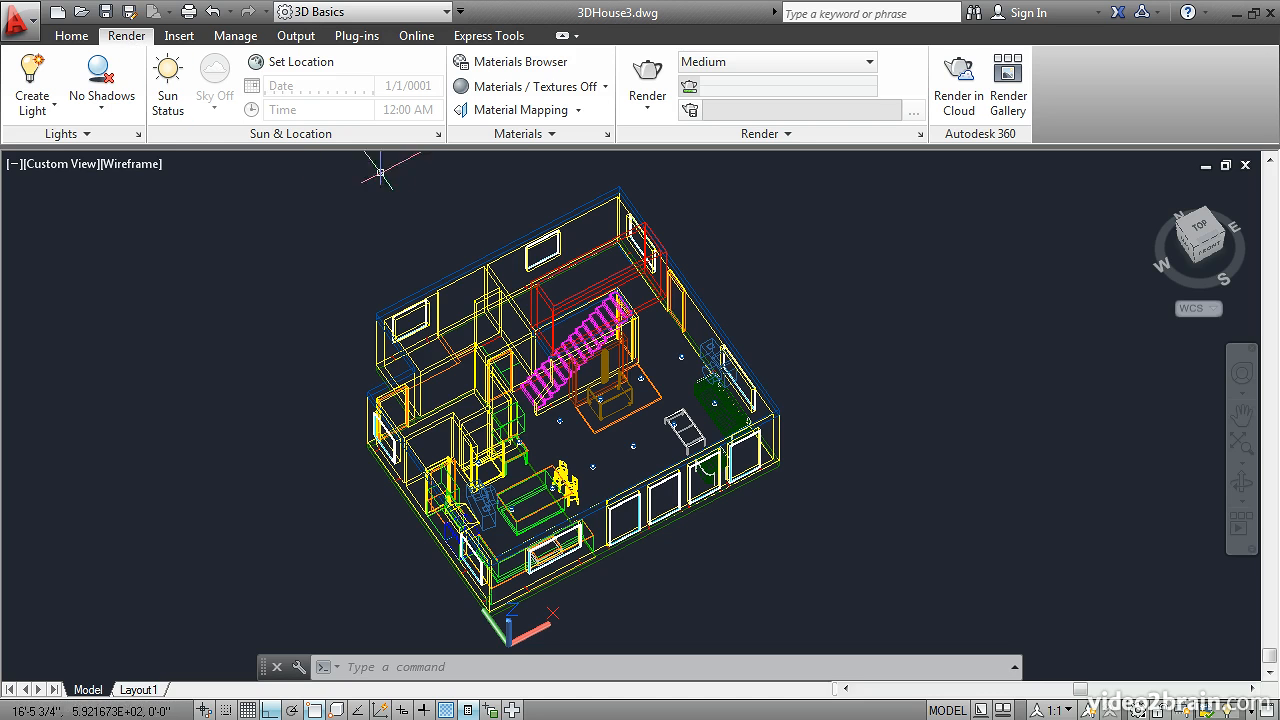
click(520, 62)
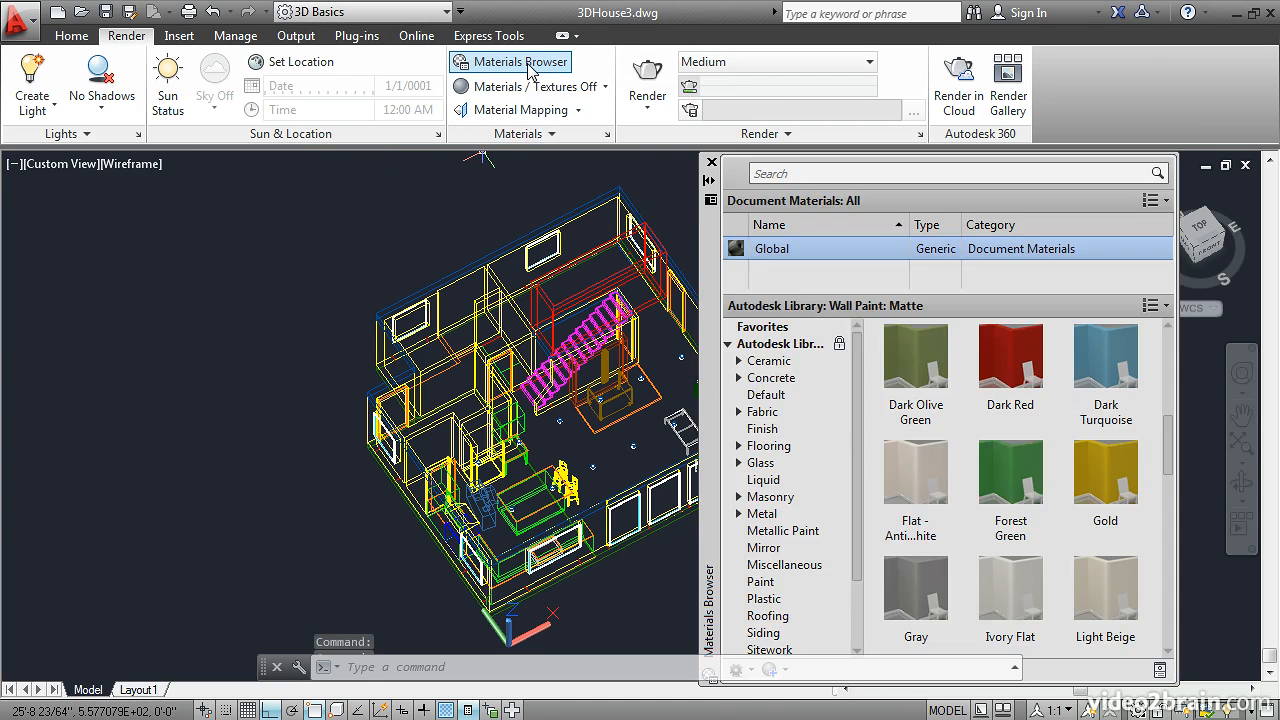
click(765, 398)
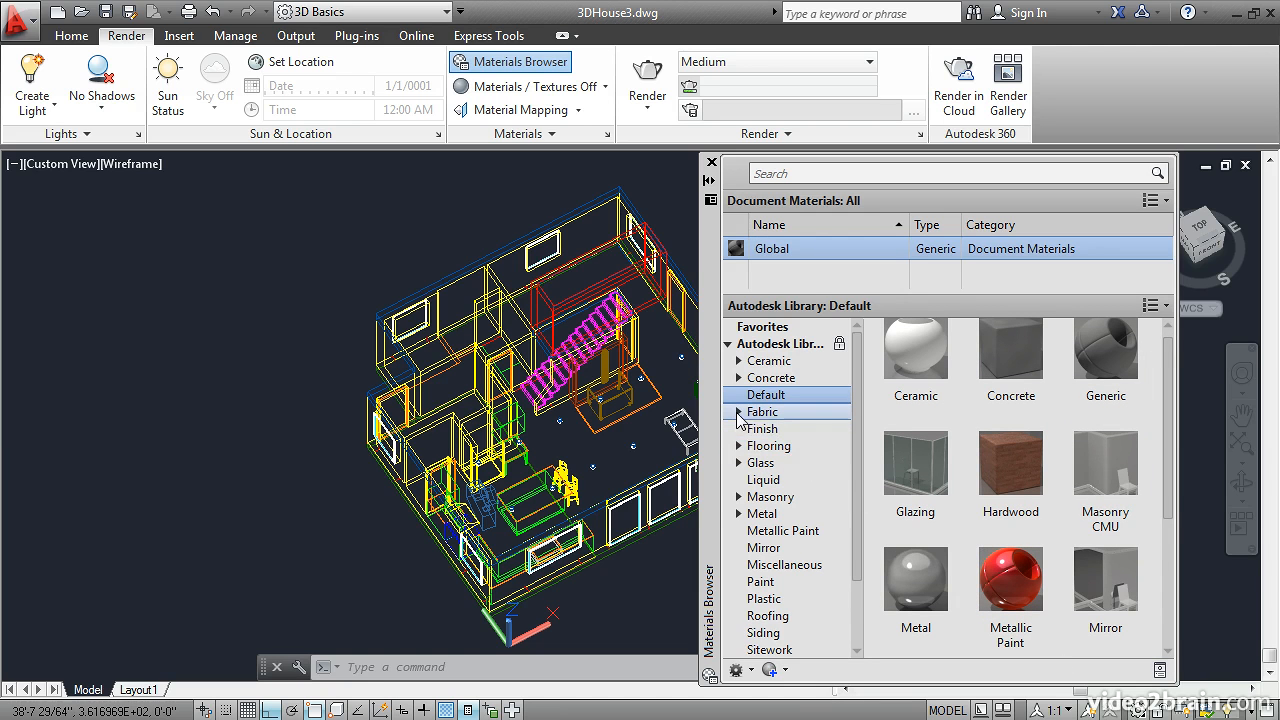
click(738, 412)
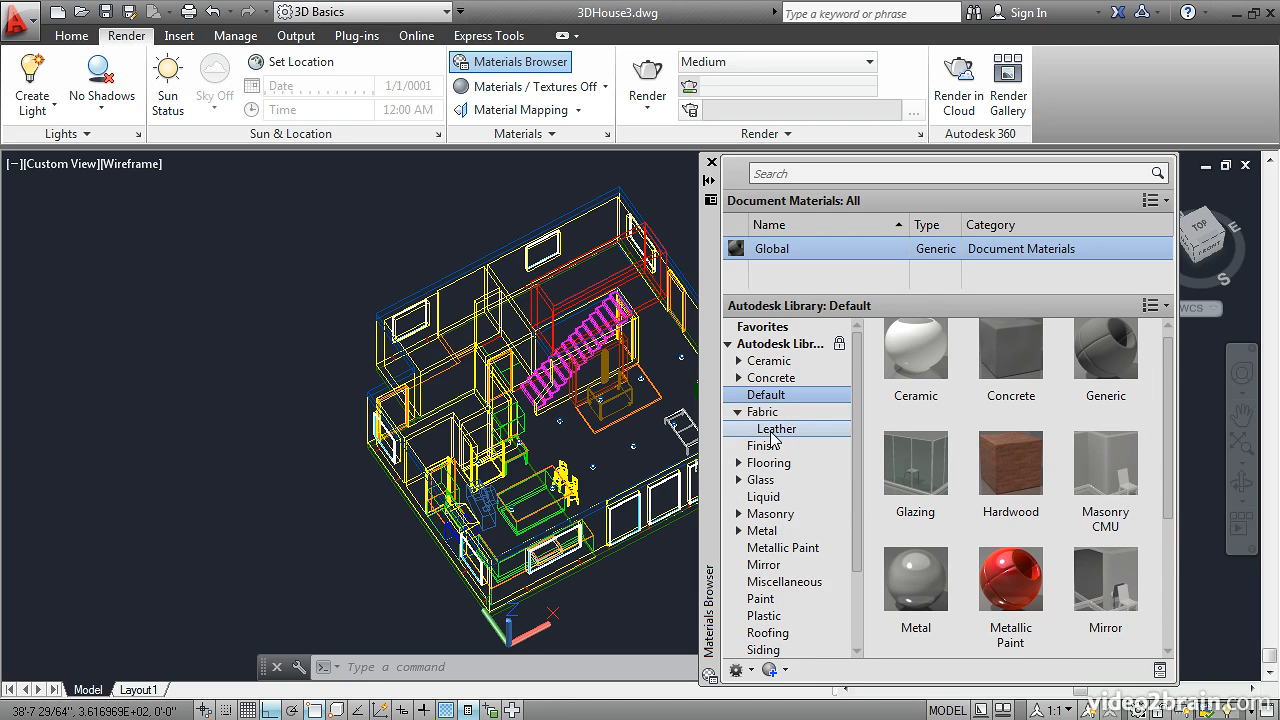
click(772, 430)
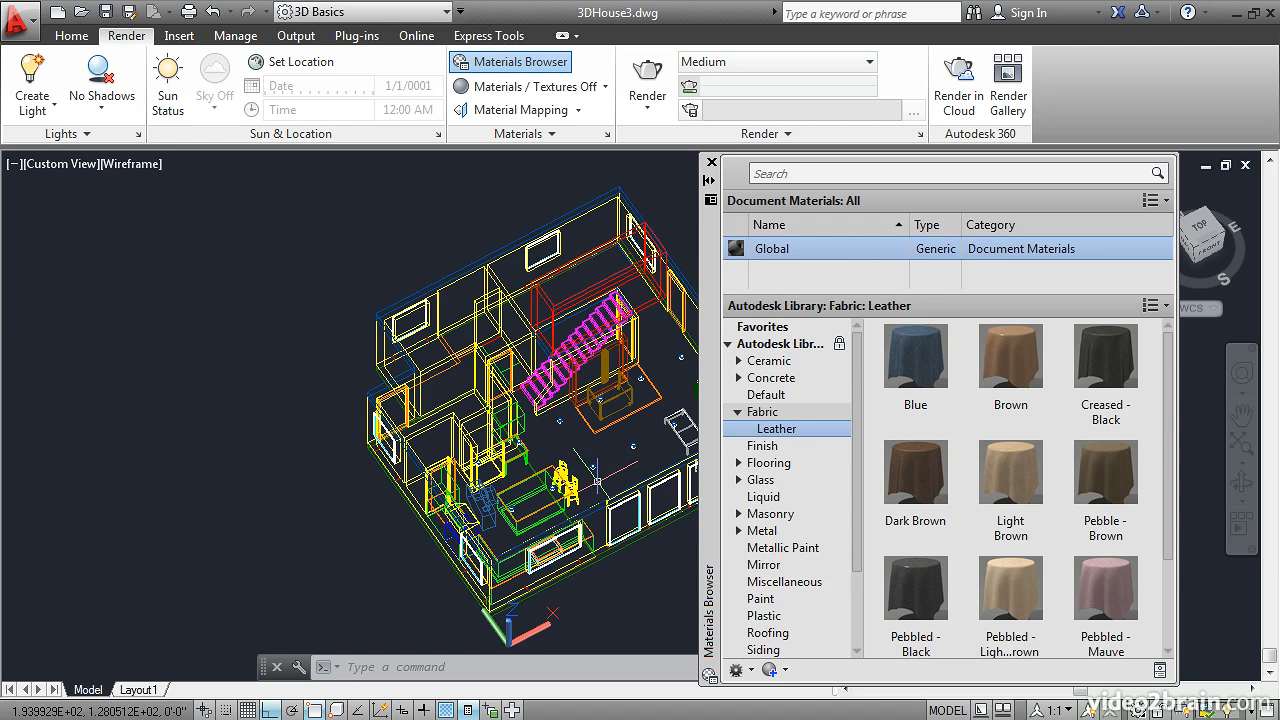
Add the Creased - Black leather to the document materials with its properties open for editing, and close the Materials Editor.
mouse_move(1090, 388)
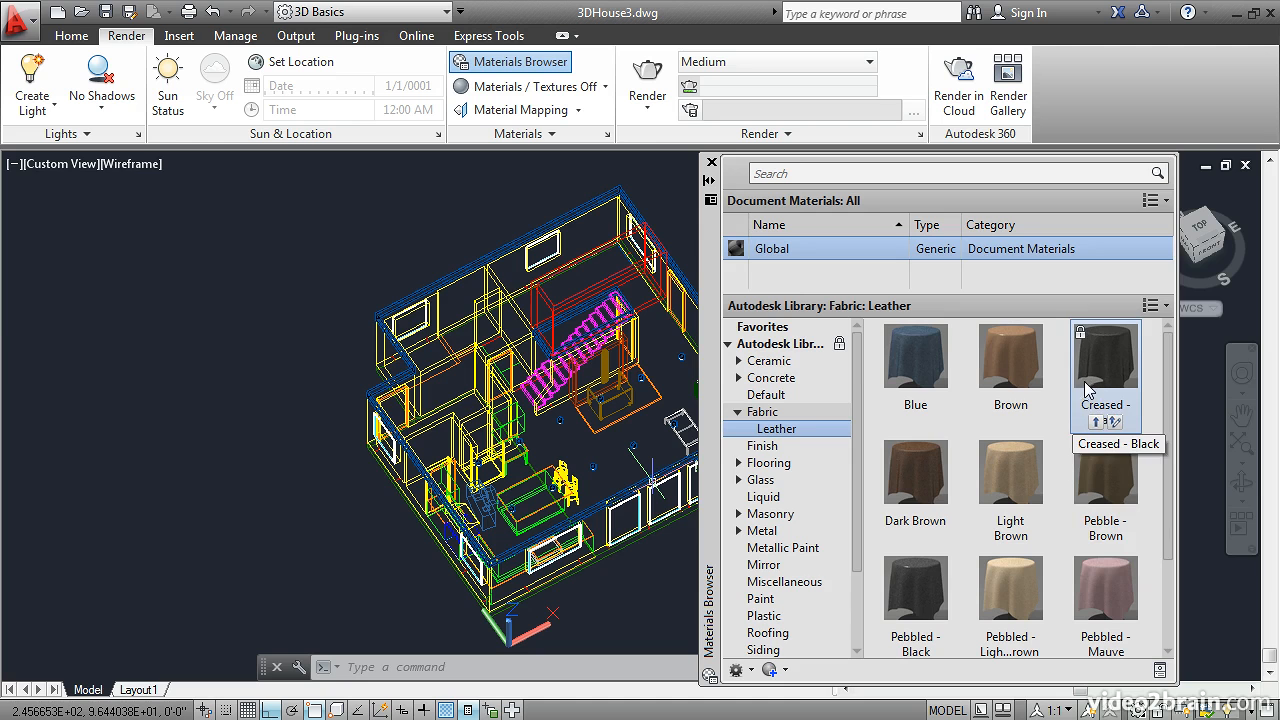
click(1117, 423)
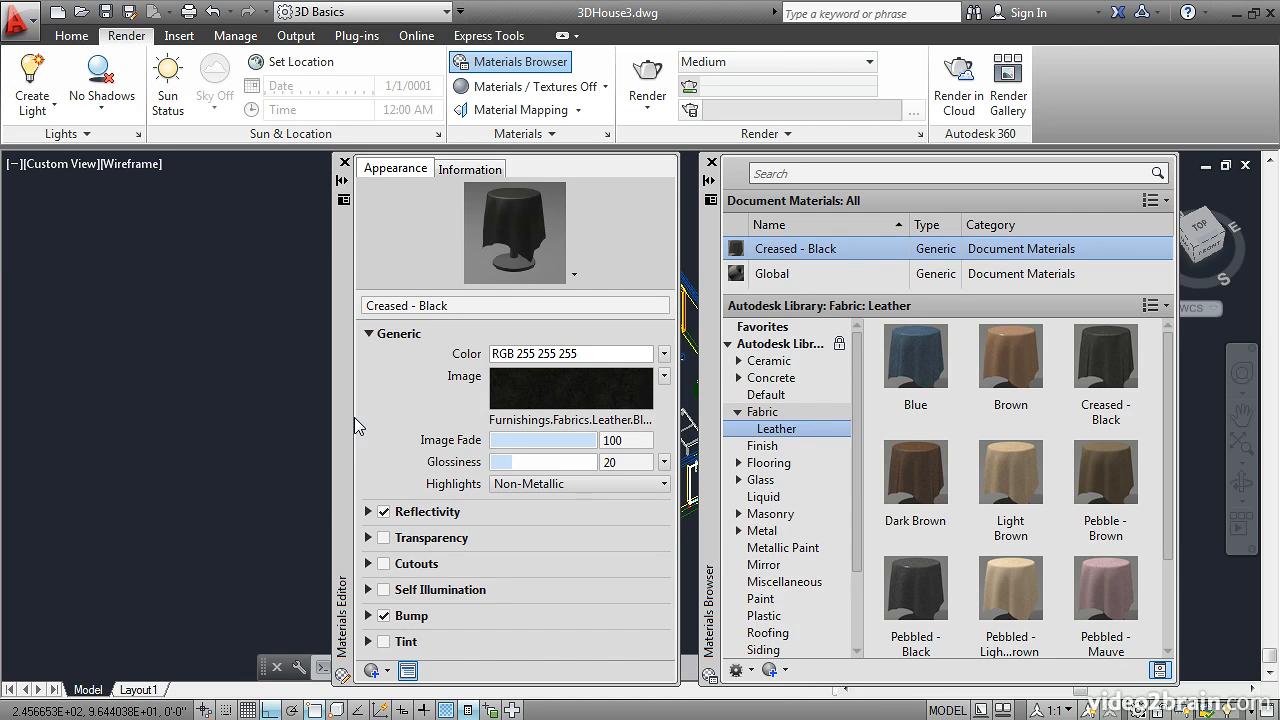
mouse_move(528, 404)
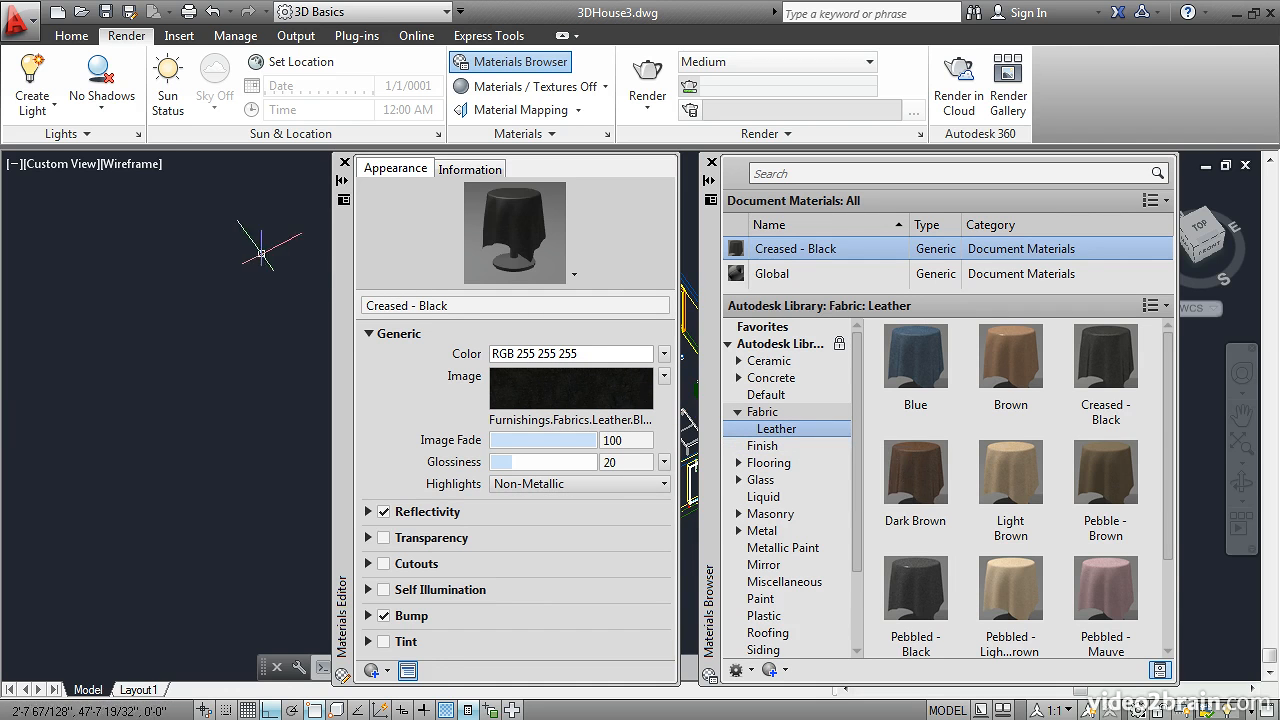
click(344, 162)
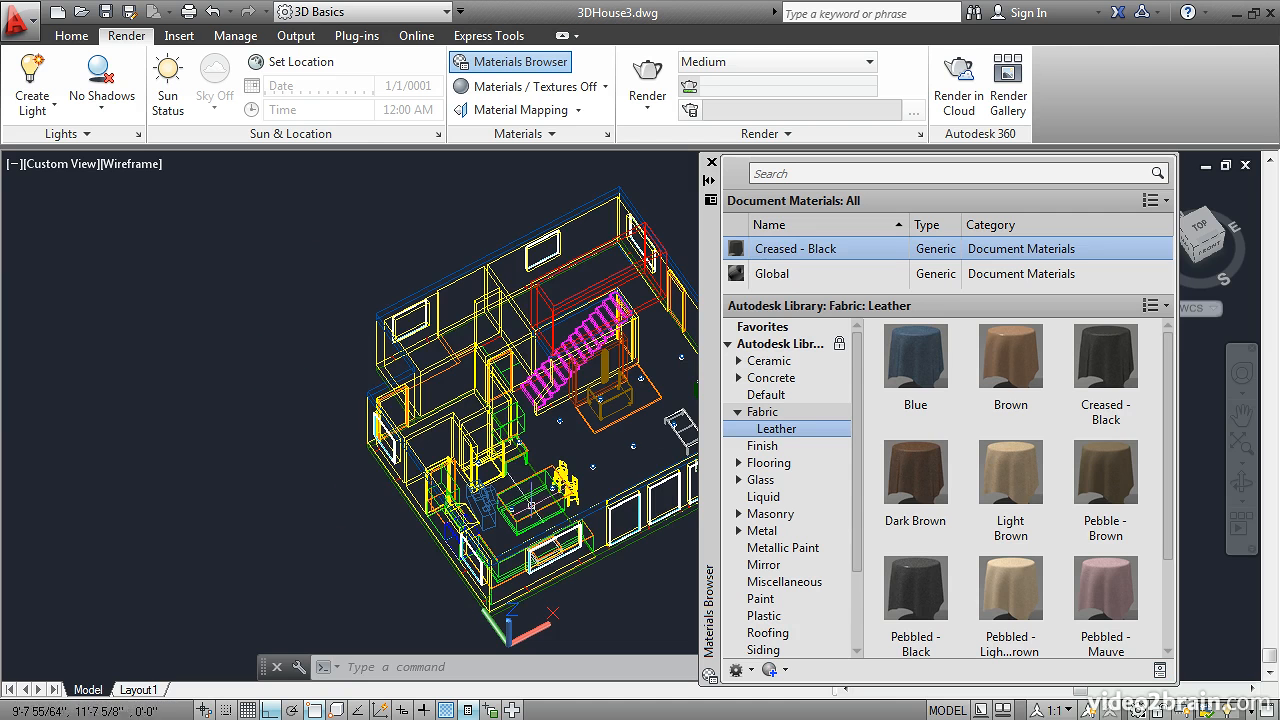
Add the Terra Cotta tile from the Flooring category to the document materials.
middle_drag(558, 460, 485, 445)
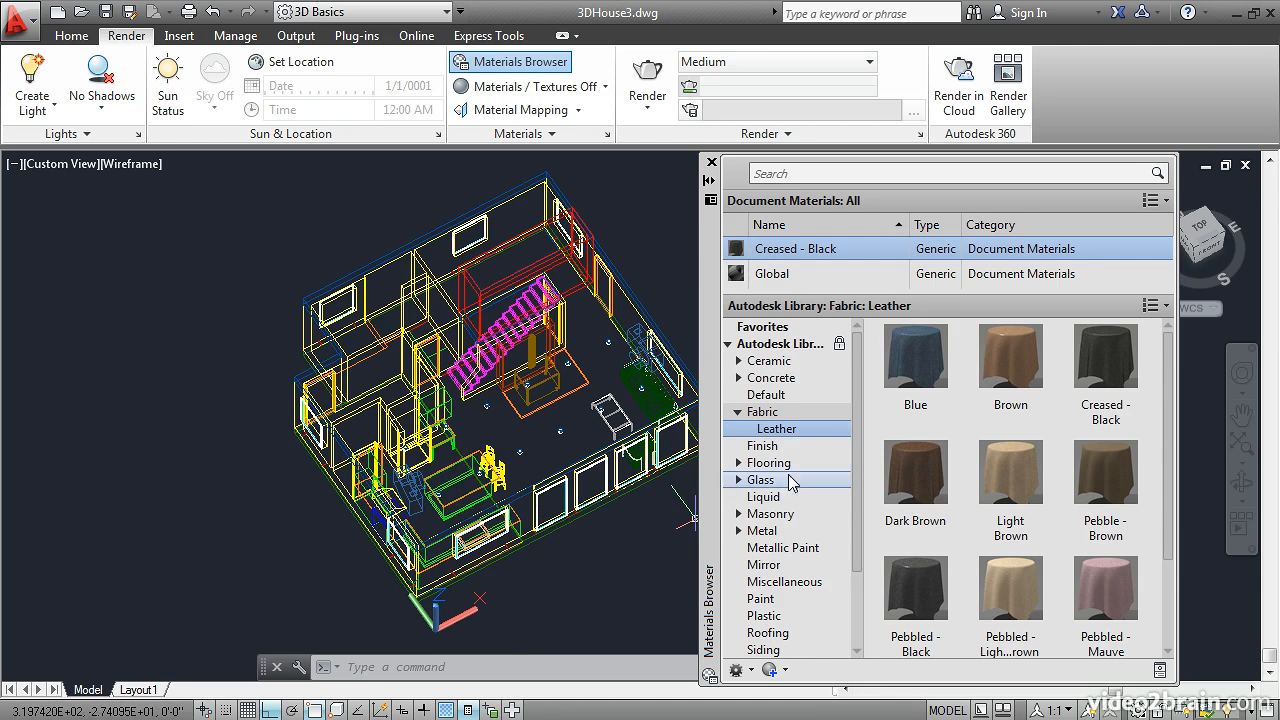
click(738, 463)
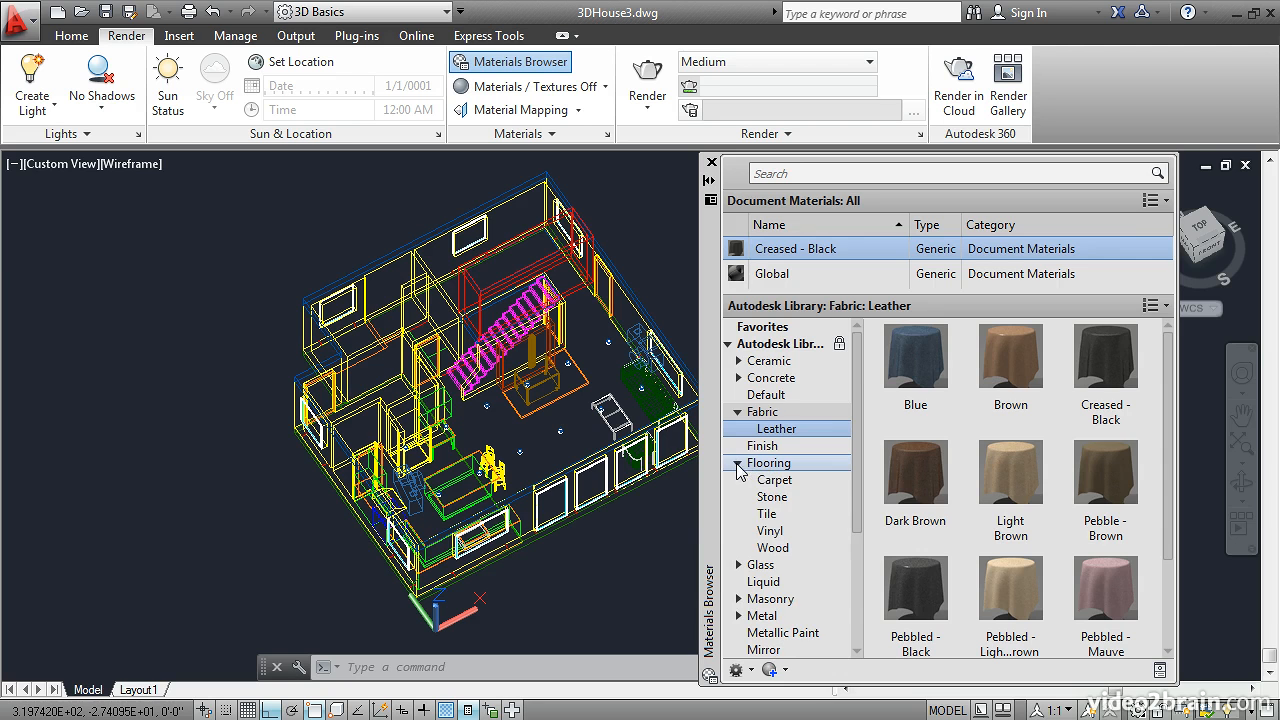
click(766, 516)
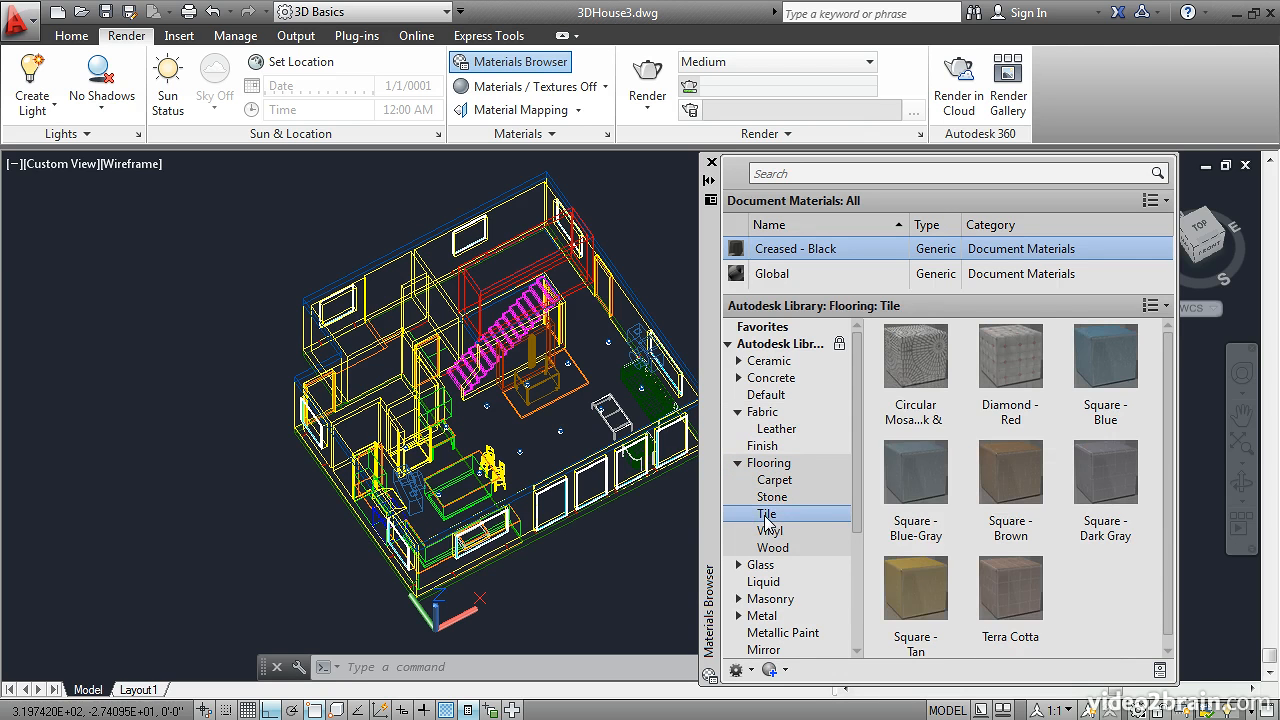
scroll(1000, 620, down, 1)
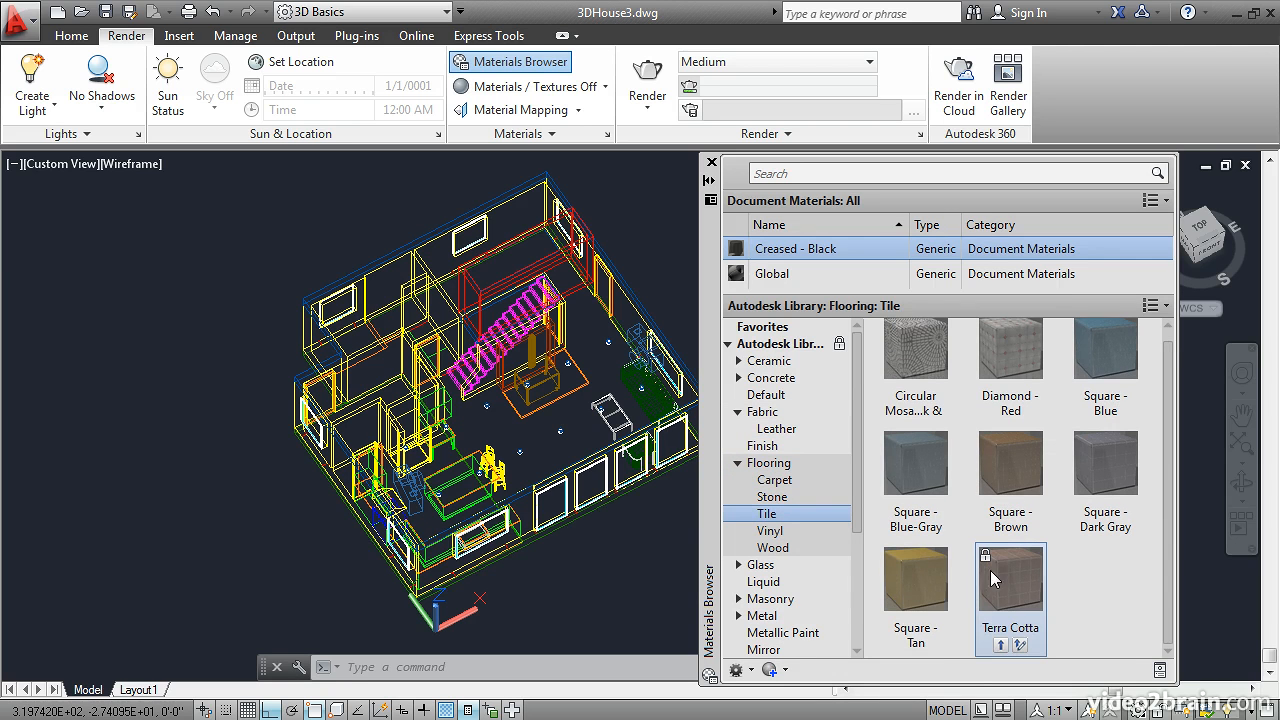
click(1000, 647)
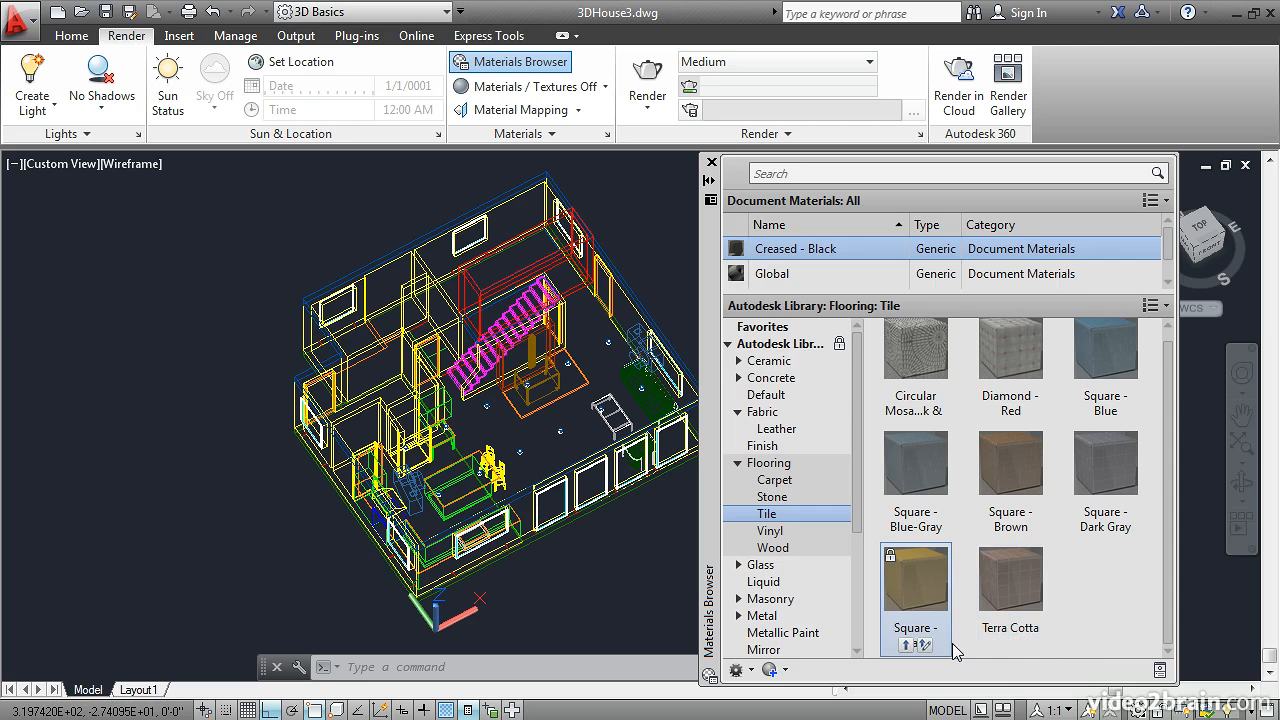
scroll(1100, 265, down, 1)
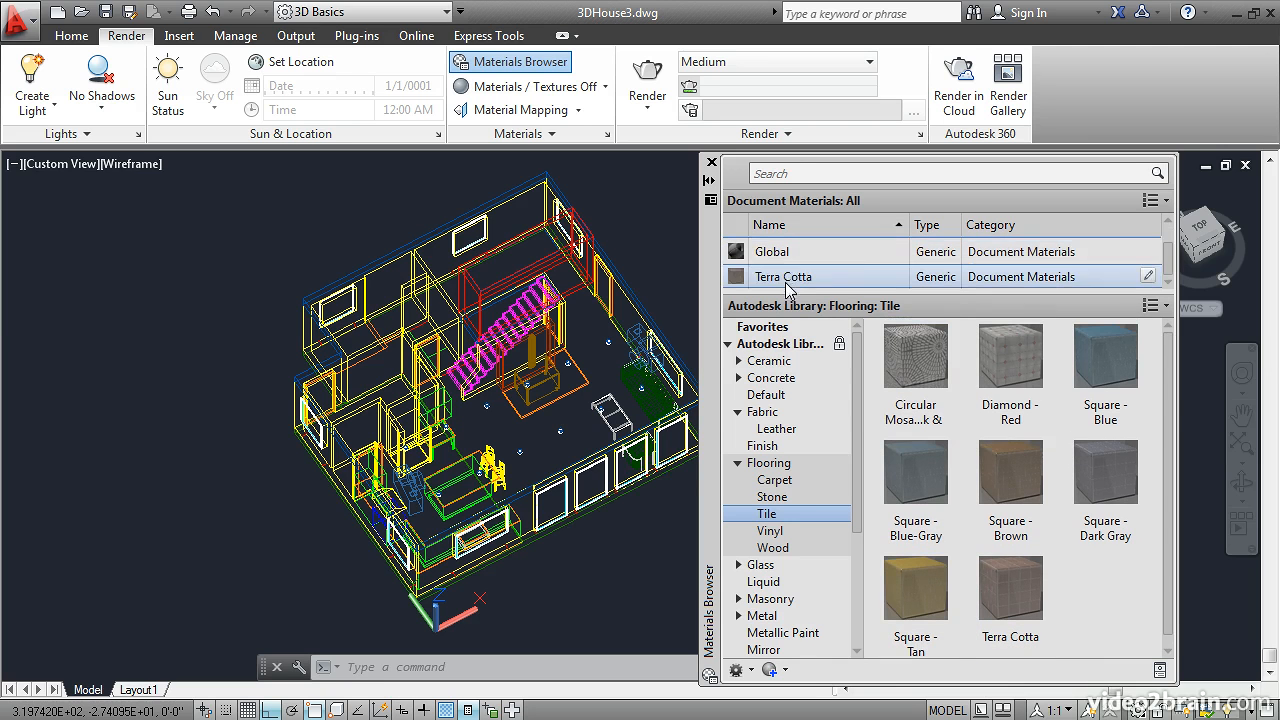
Add the brown Silver Maple material from the Wood flooring category to the document materials.
click(782, 552)
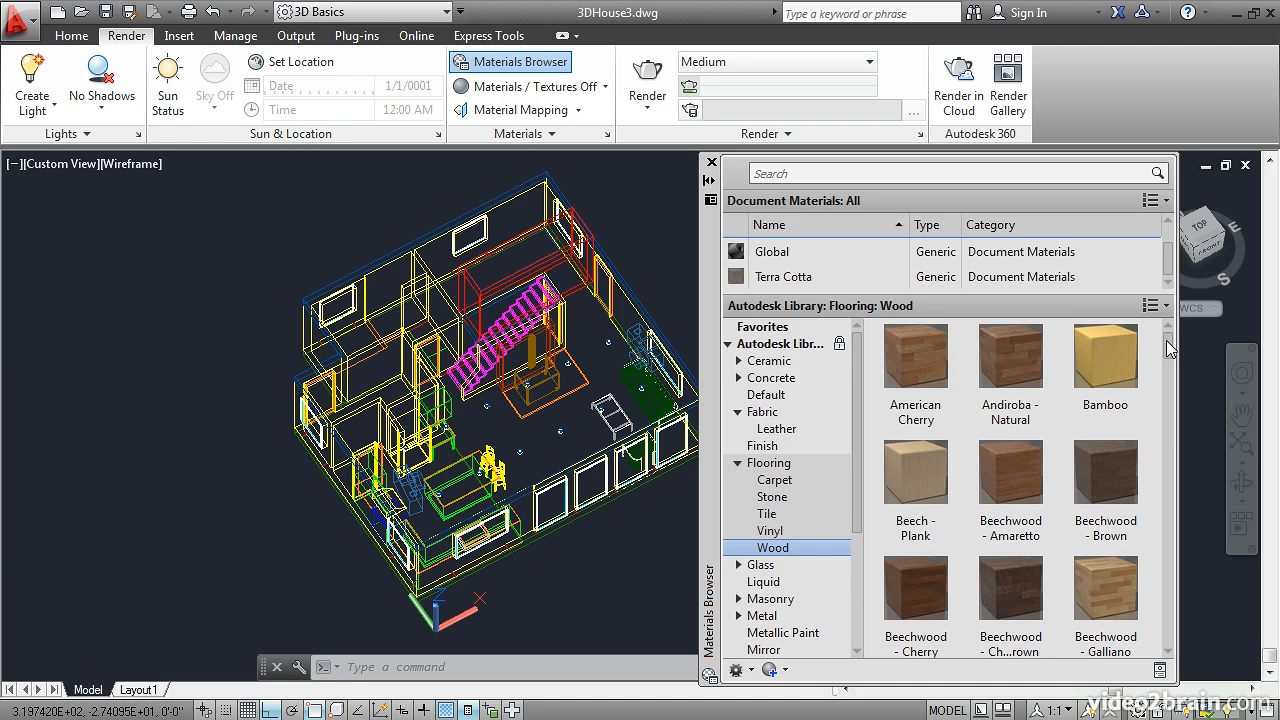
drag(1170, 347, 1201, 527)
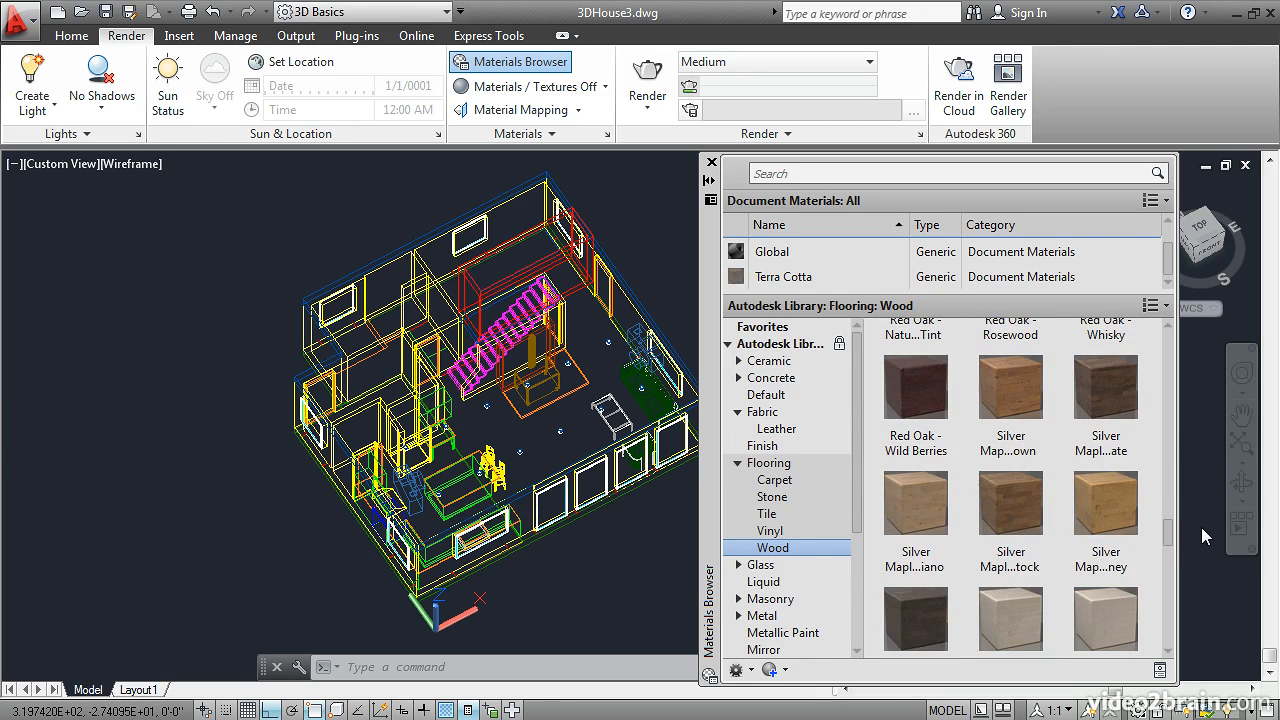
click(1001, 455)
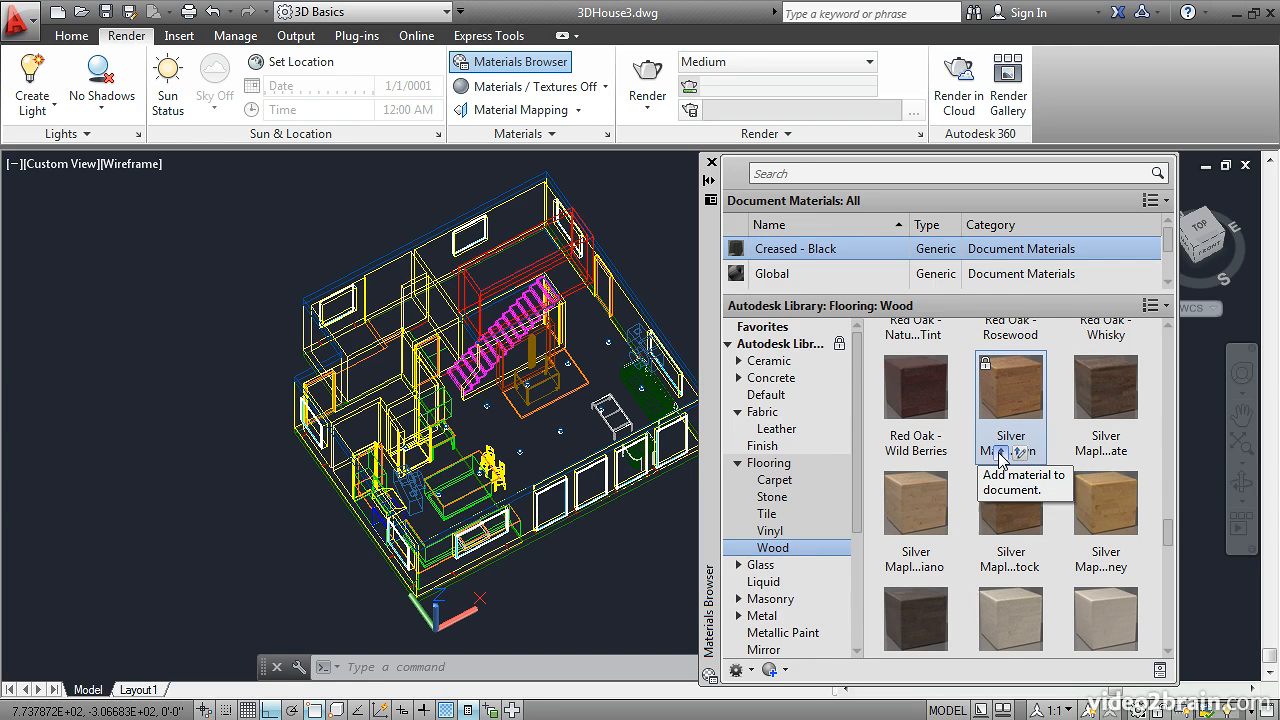
Add the Clear material from the Glazing category under Glass to the document materials.
click(738, 566)
click(772, 583)
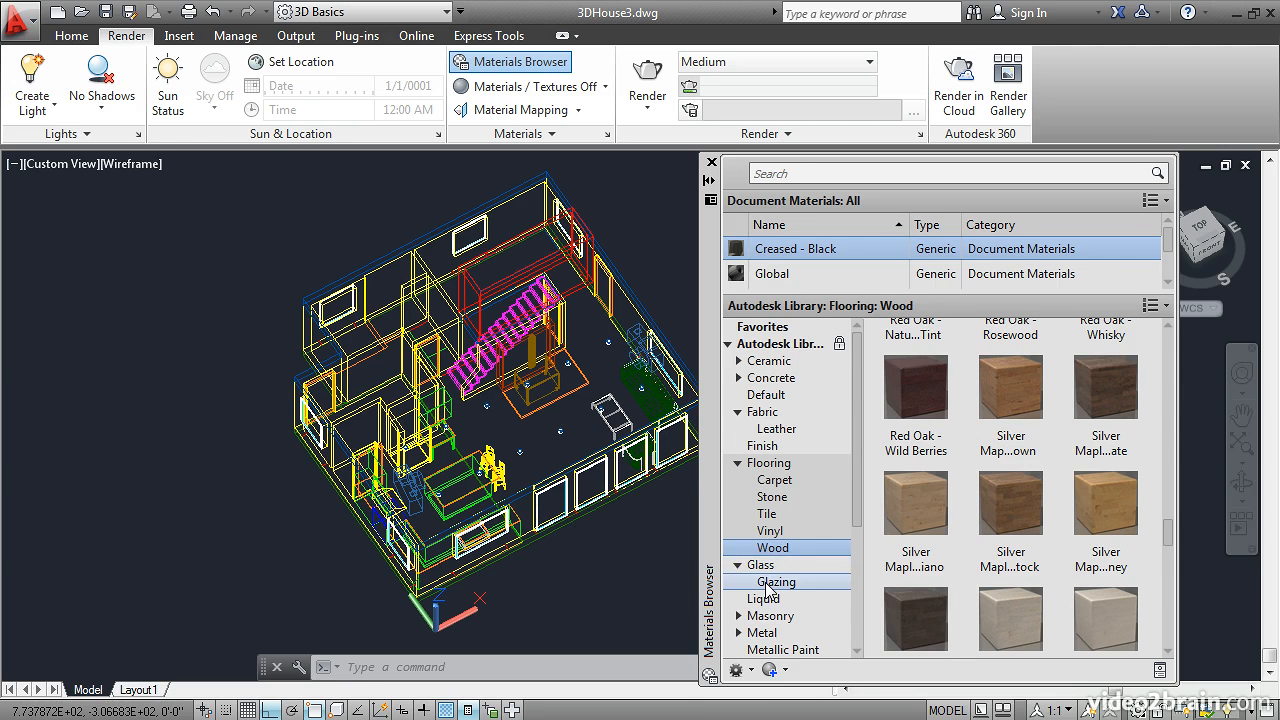
mouse_move(1075, 523)
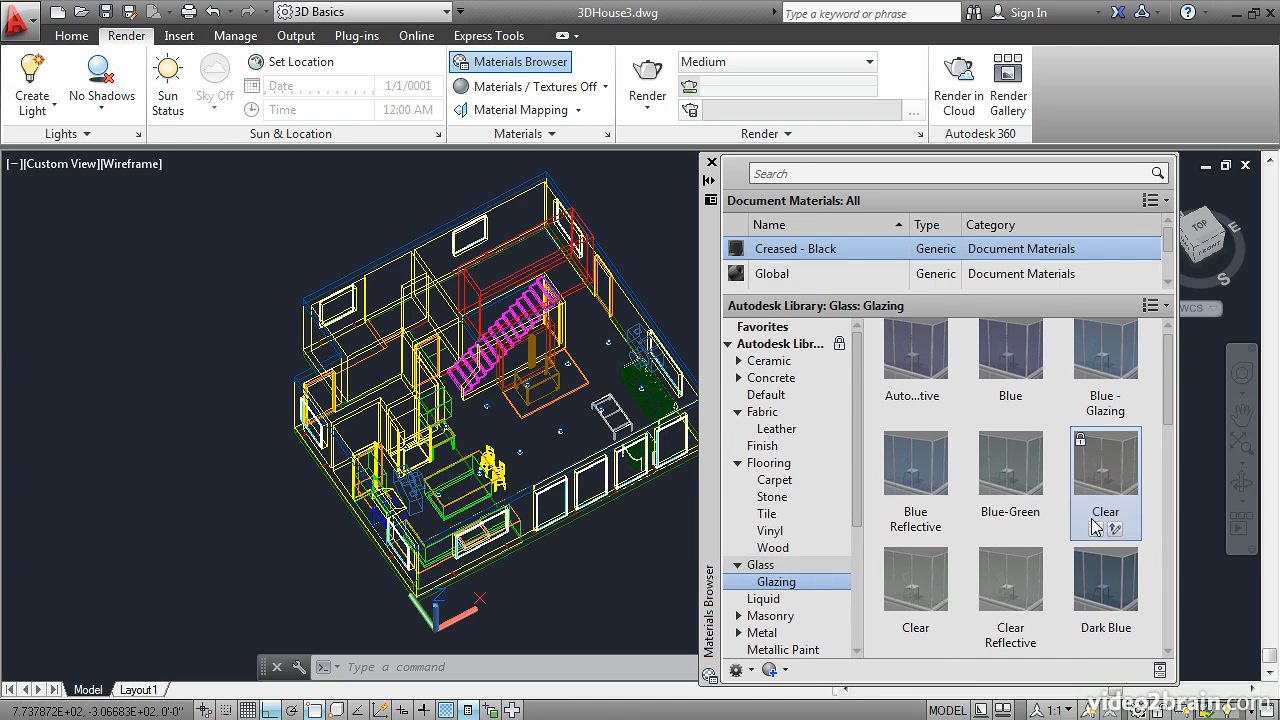
click(1096, 530)
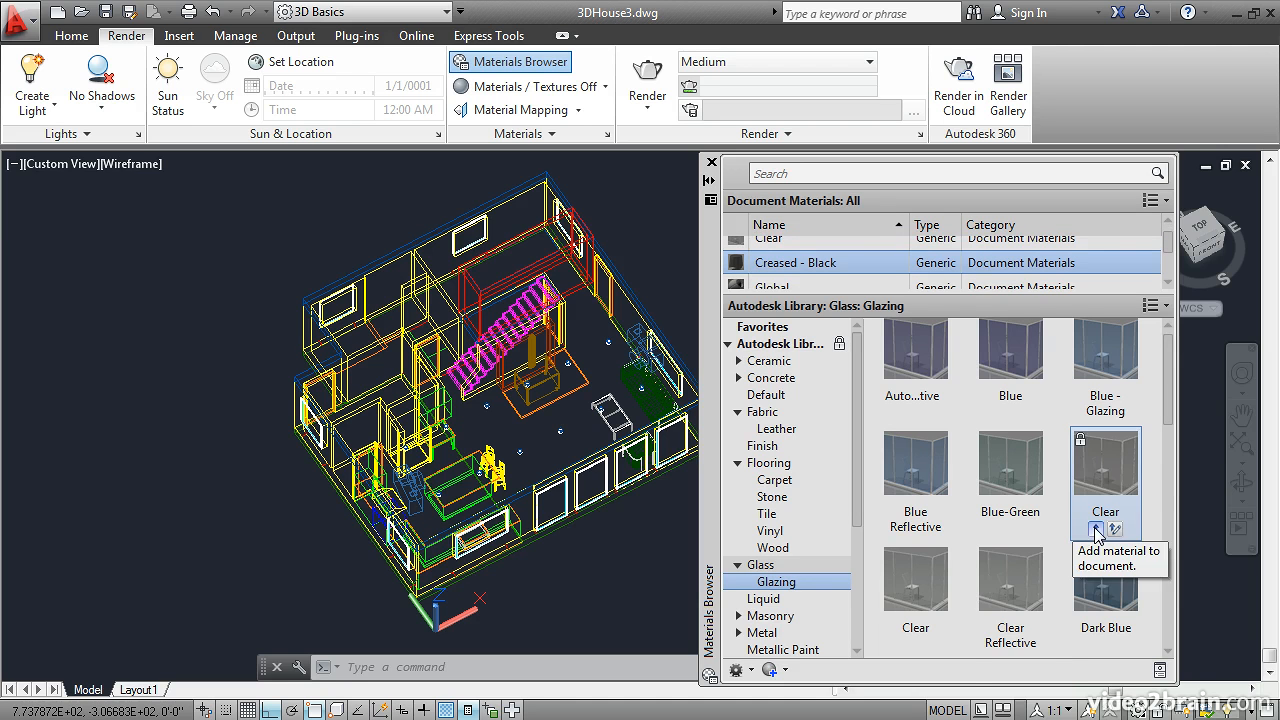
Expand the Masonry category, and add the Satin steel from the Metal category to the document materials.
click(735, 617)
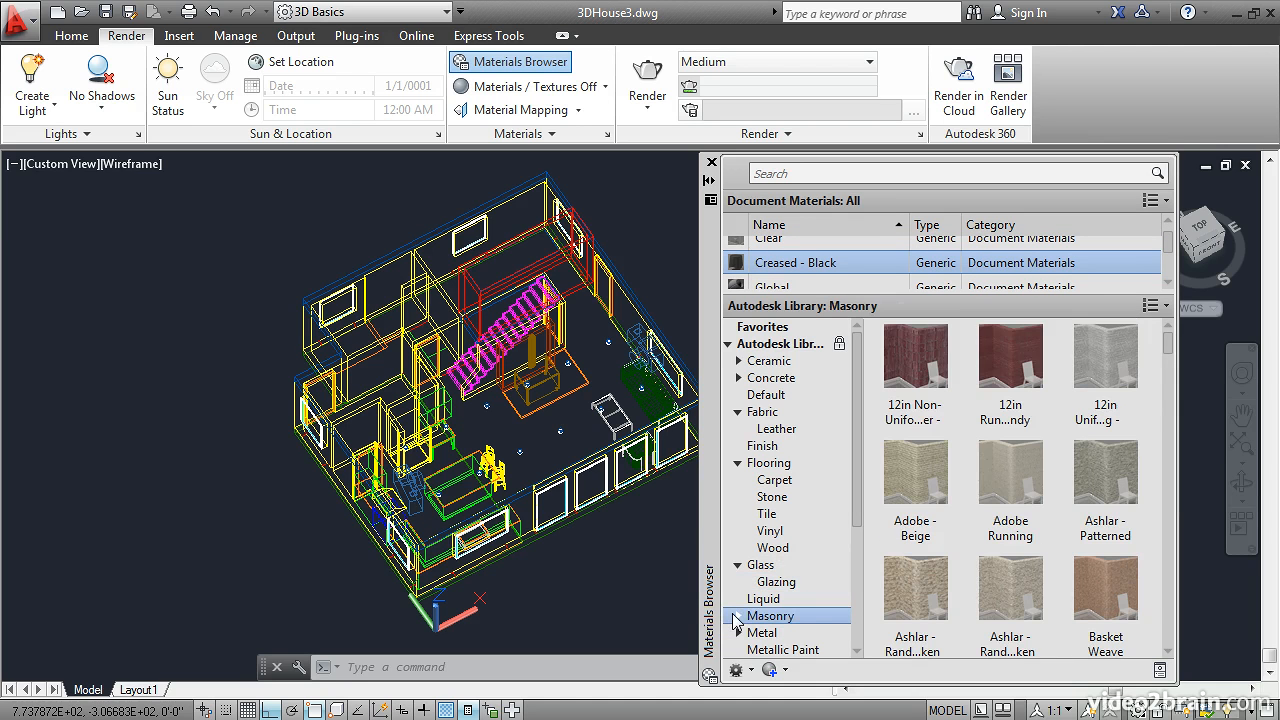
click(736, 619)
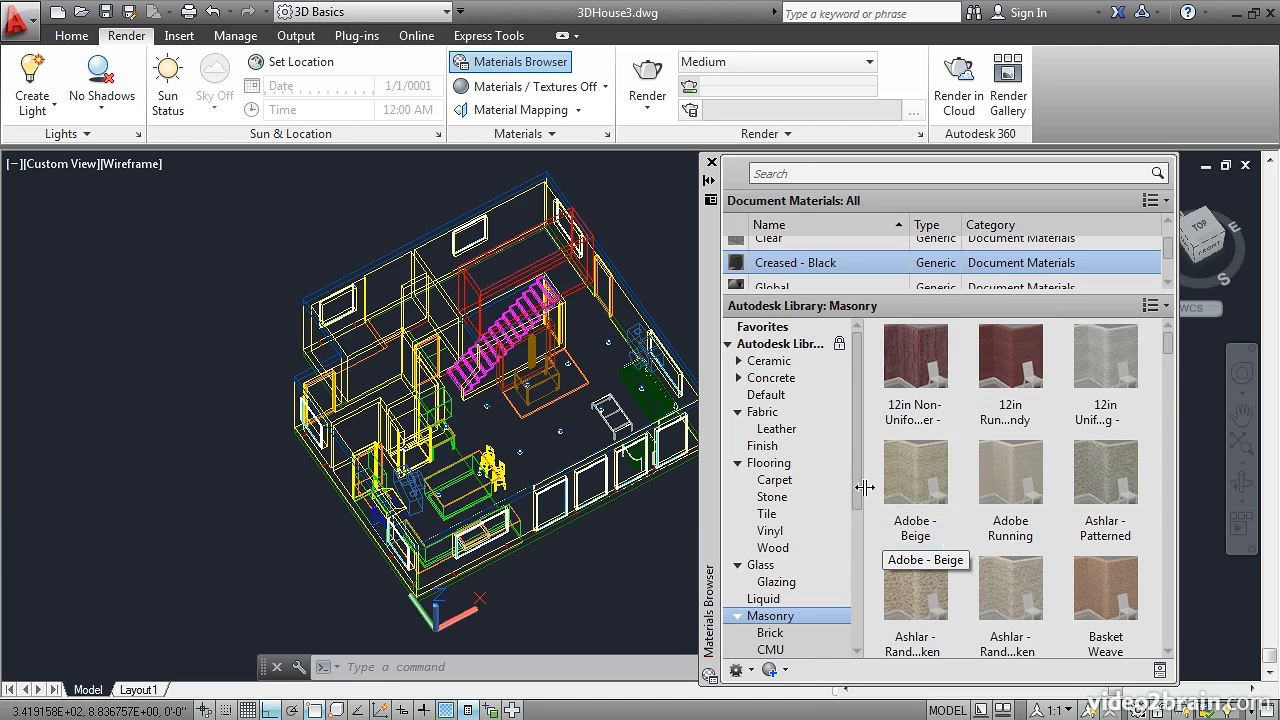
drag(854, 460, 857, 578)
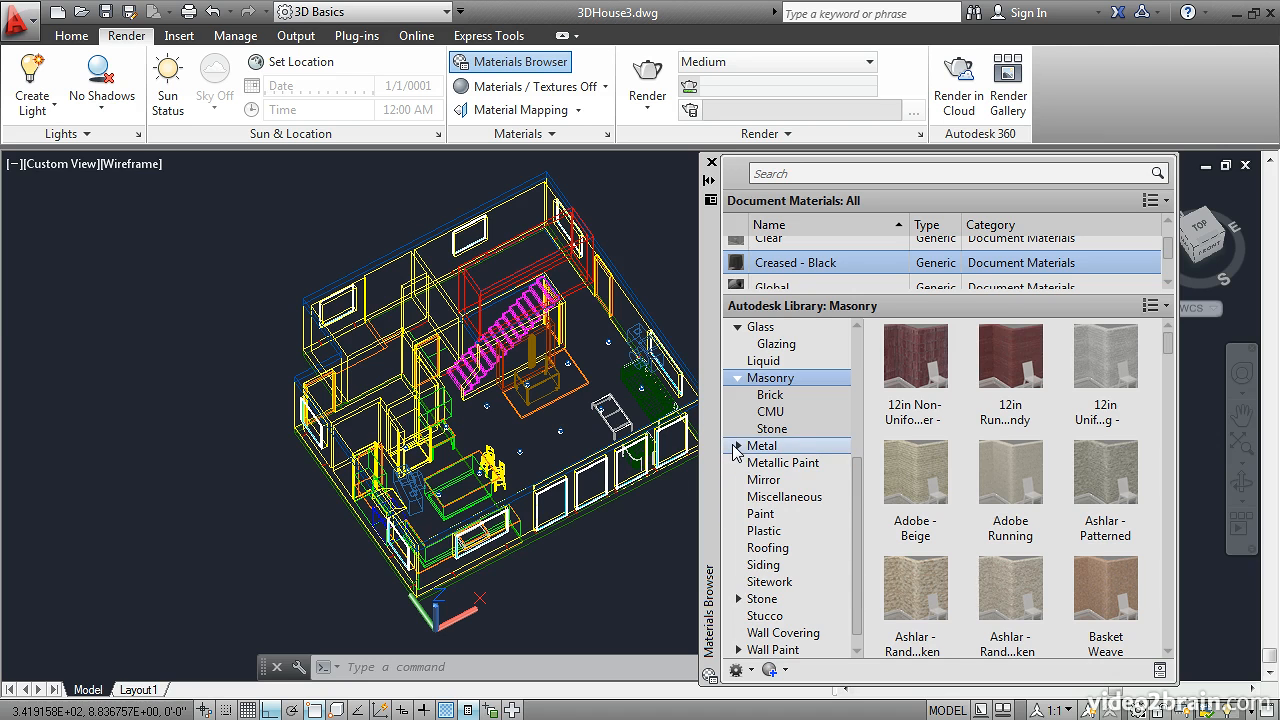
click(736, 451)
click(736, 451)
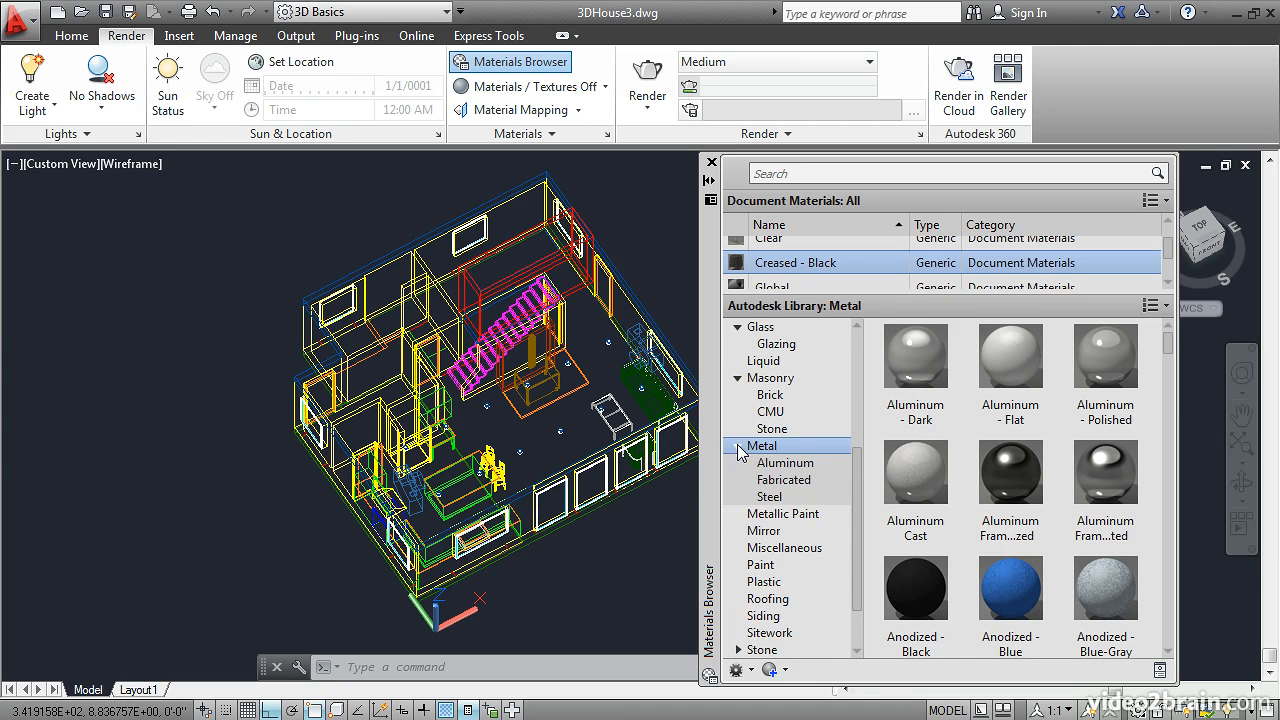
click(770, 497)
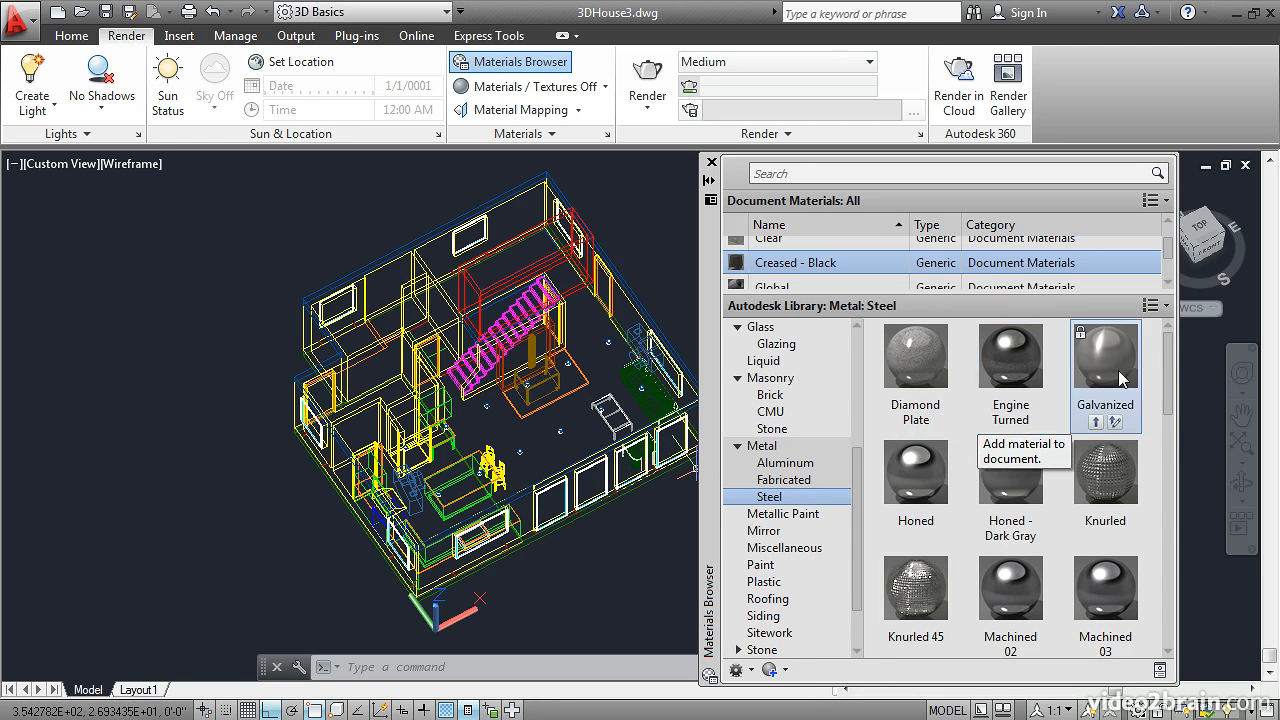
drag(1172, 364, 1184, 457)
click(1096, 462)
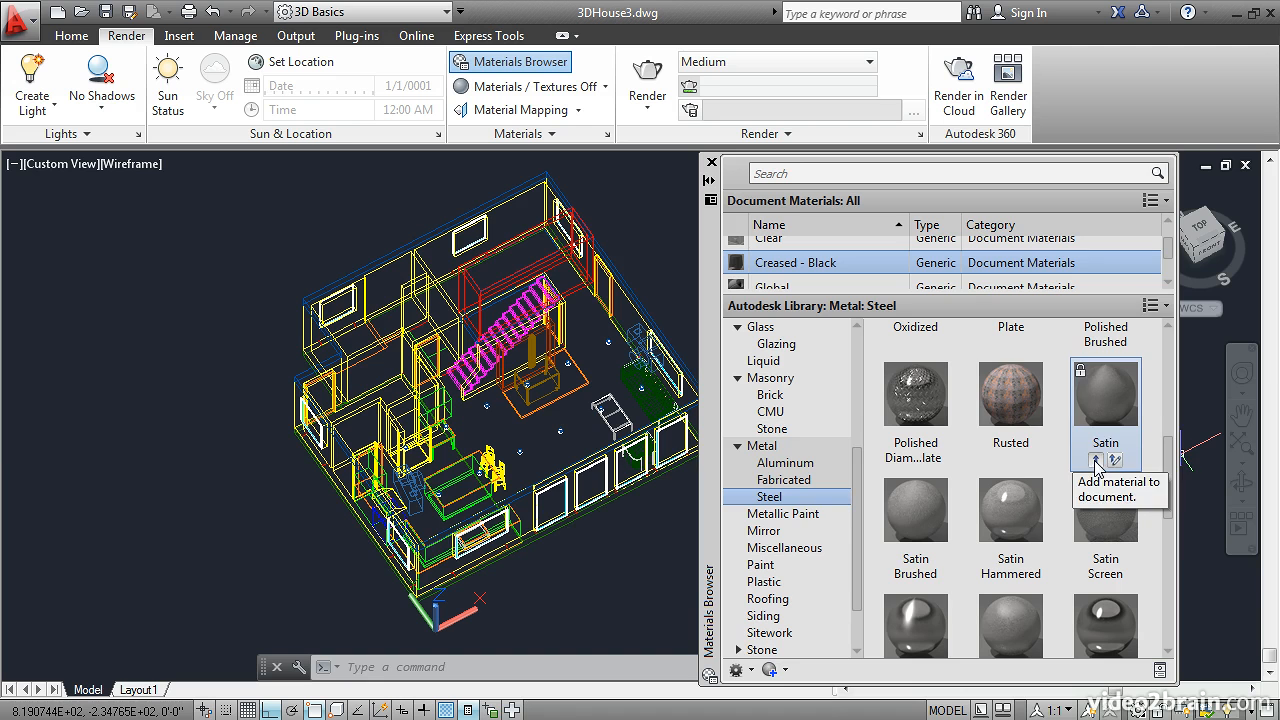
Add the Satin - Black metallic paint to the document materials.
click(790, 513)
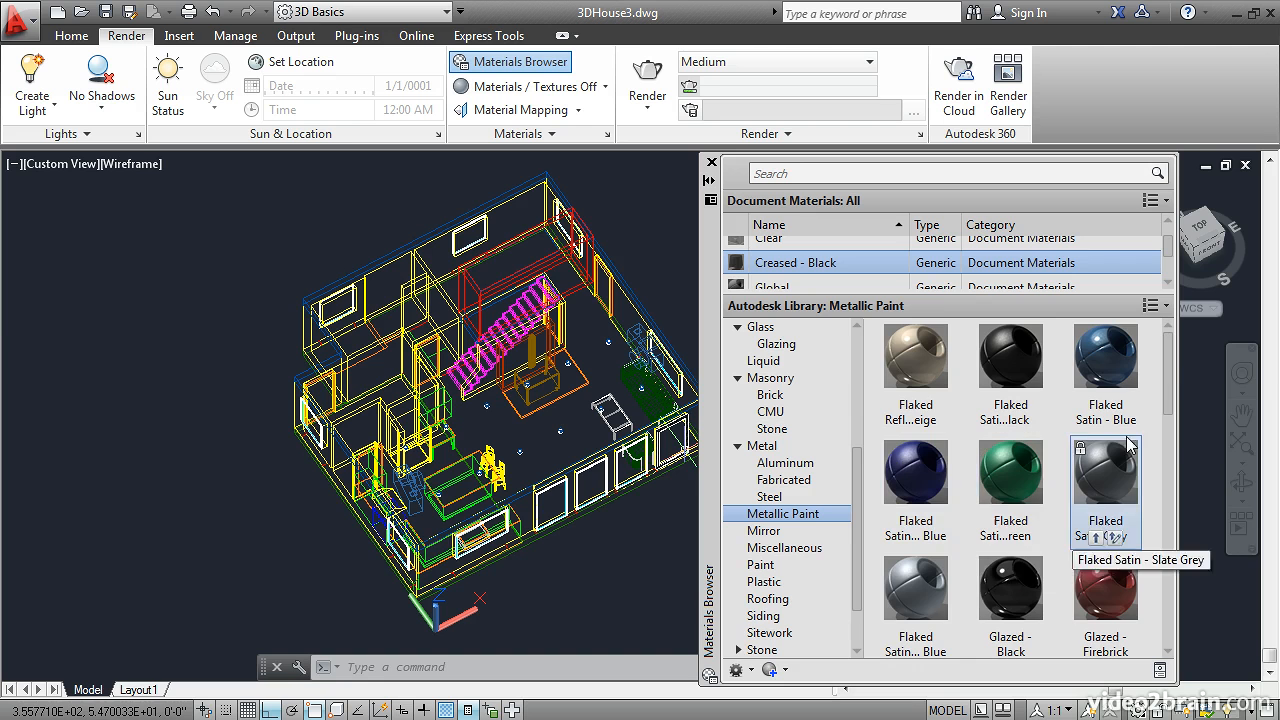
drag(1168, 372, 1177, 510)
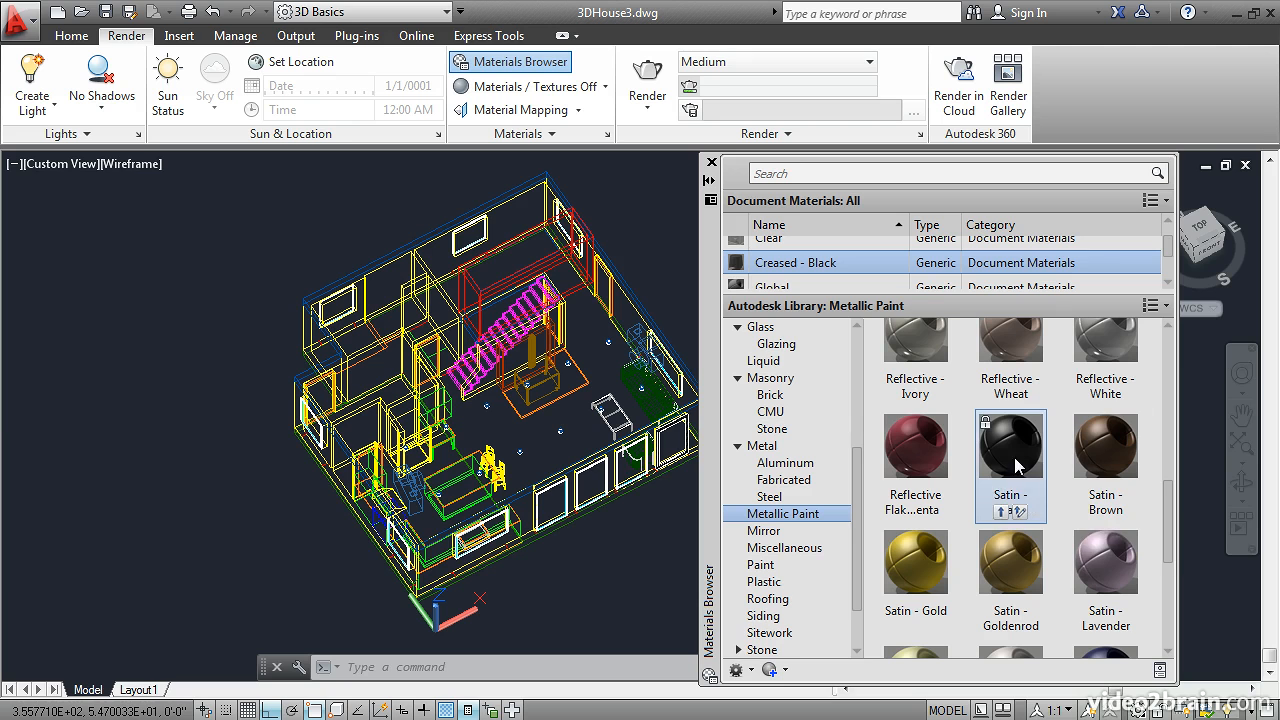
click(1000, 512)
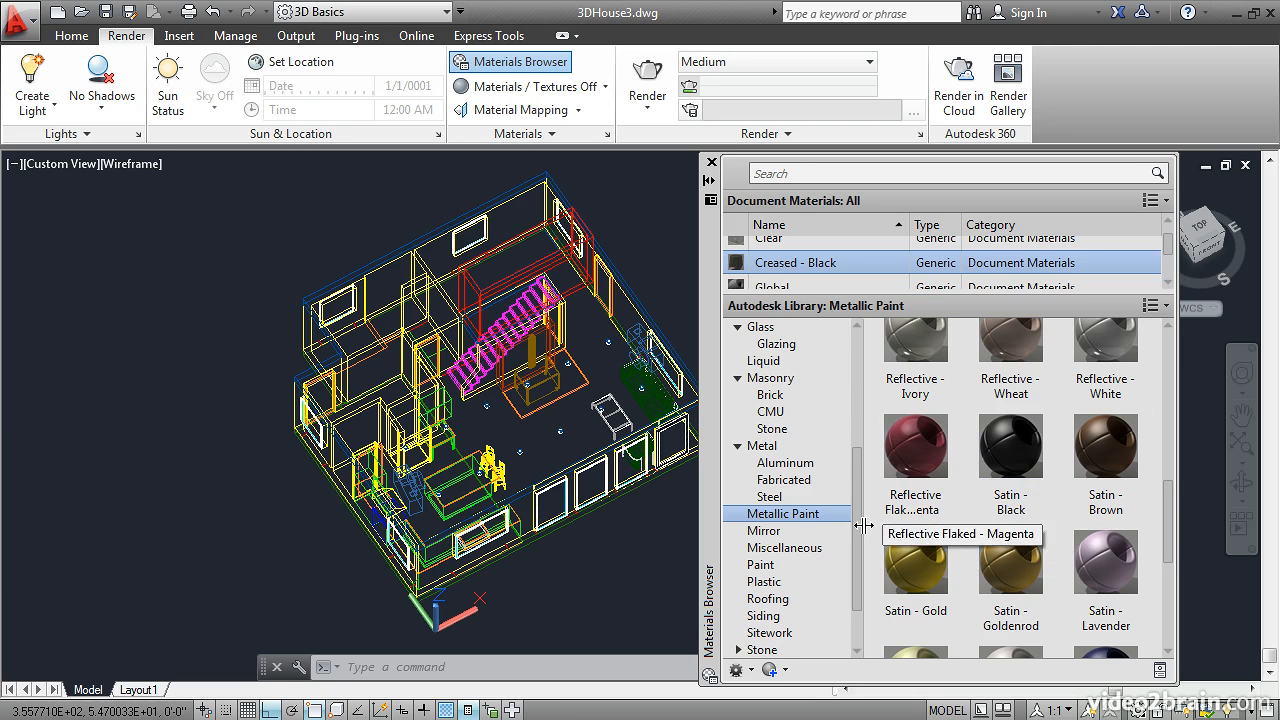
Display the Matte materials under Wall Paint in the Autodesk Library.
drag(859, 493, 860, 526)
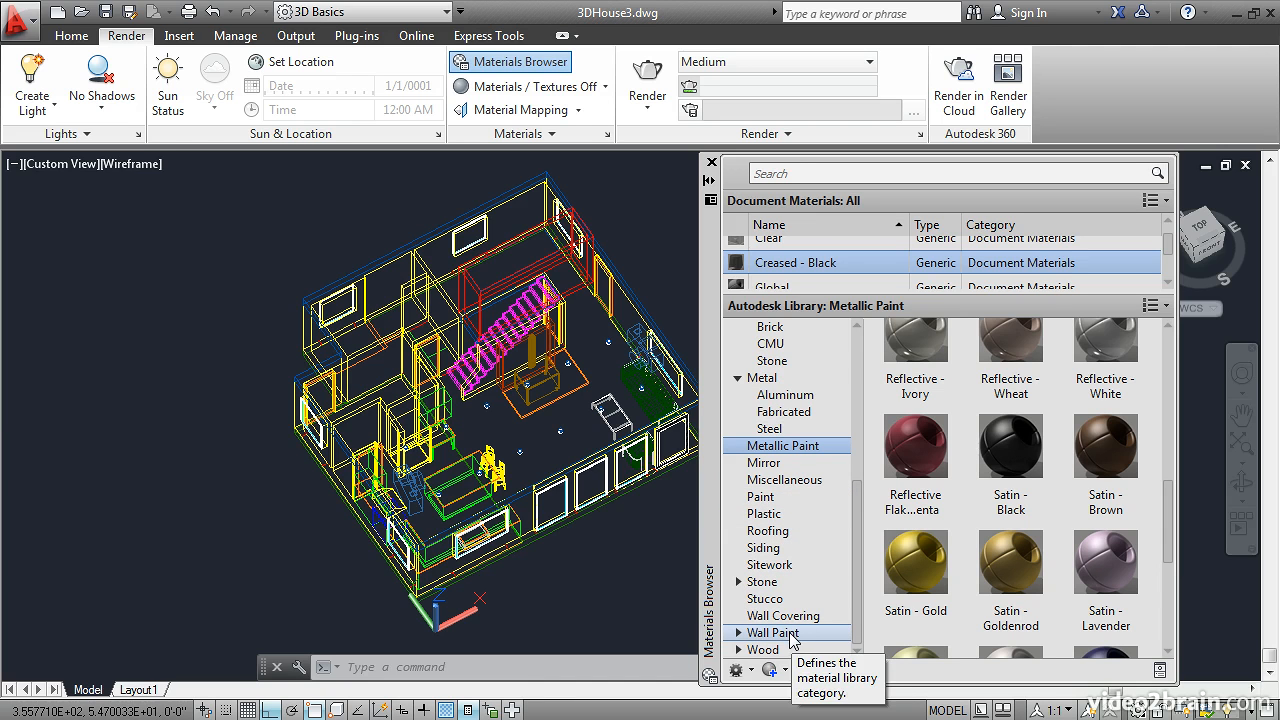
click(740, 634)
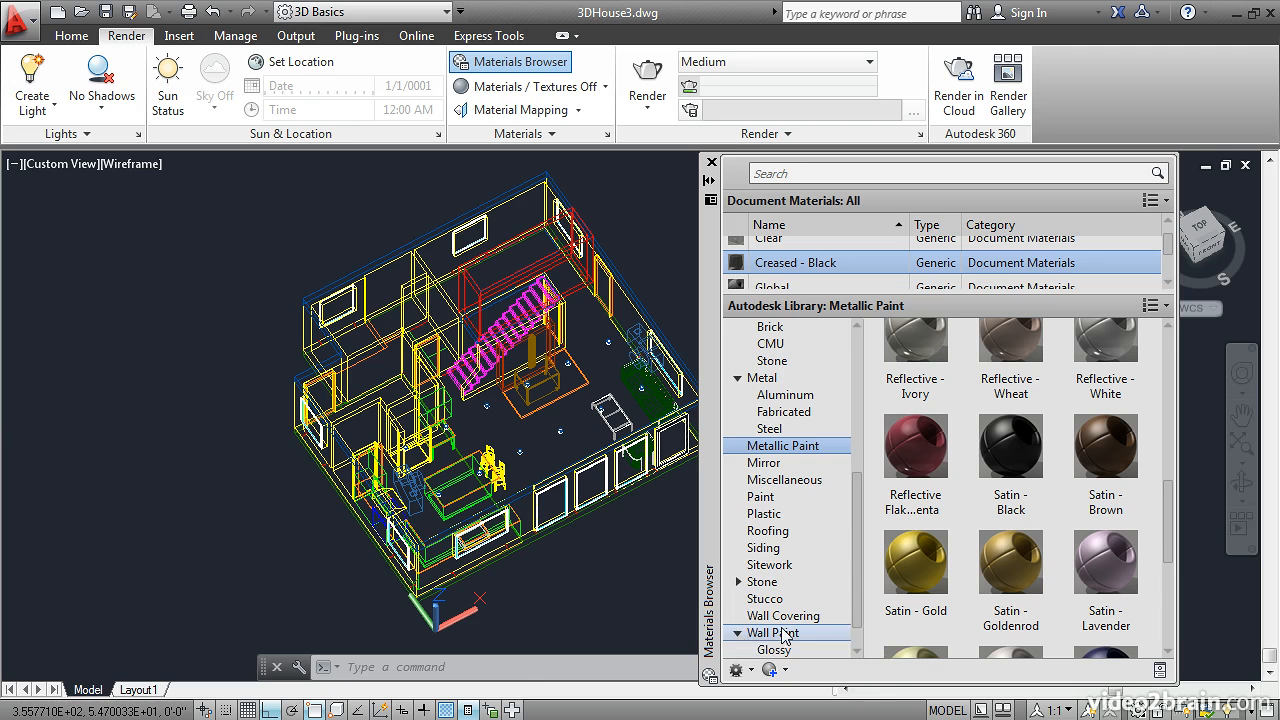
drag(860, 556, 860, 572)
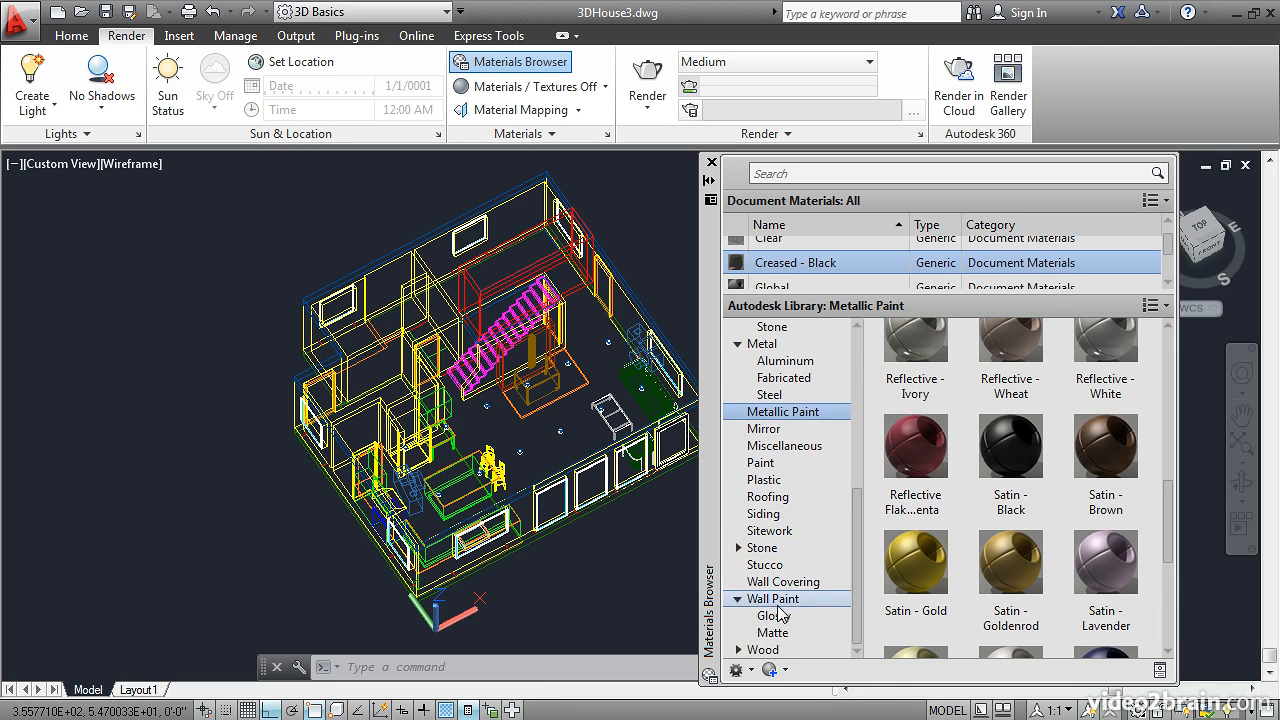
click(774, 633)
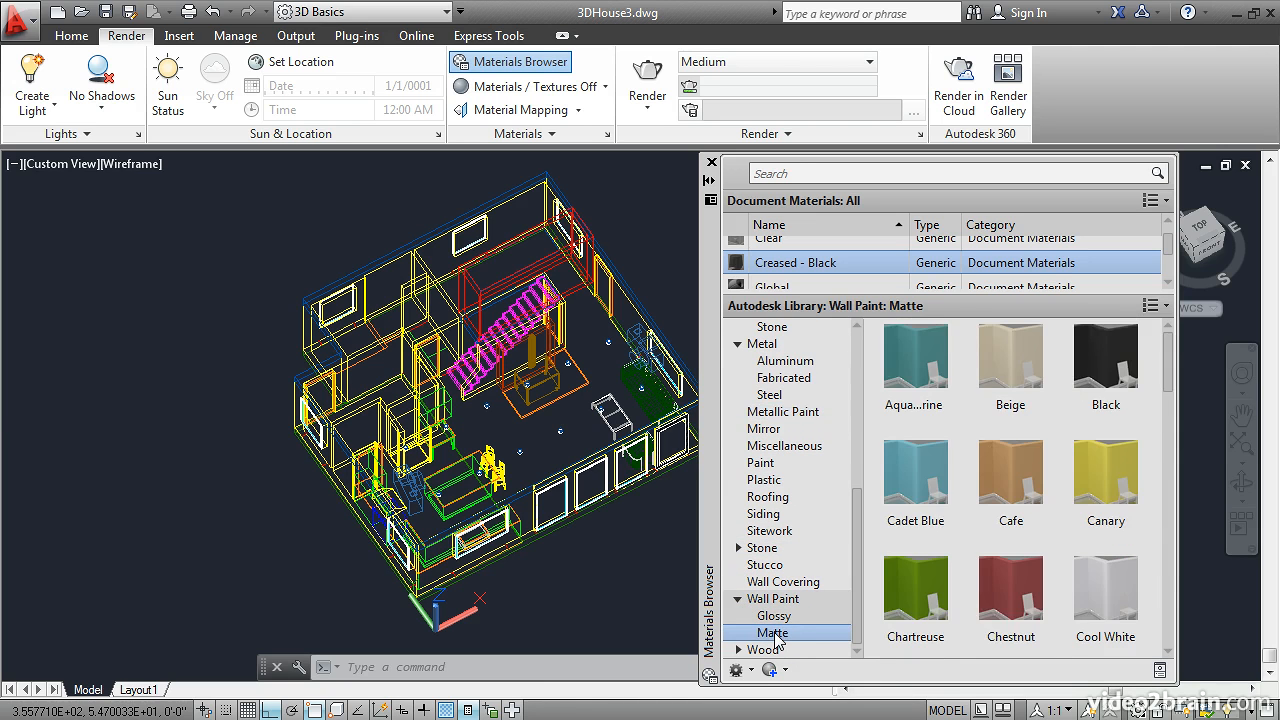
mouse_move(1008, 405)
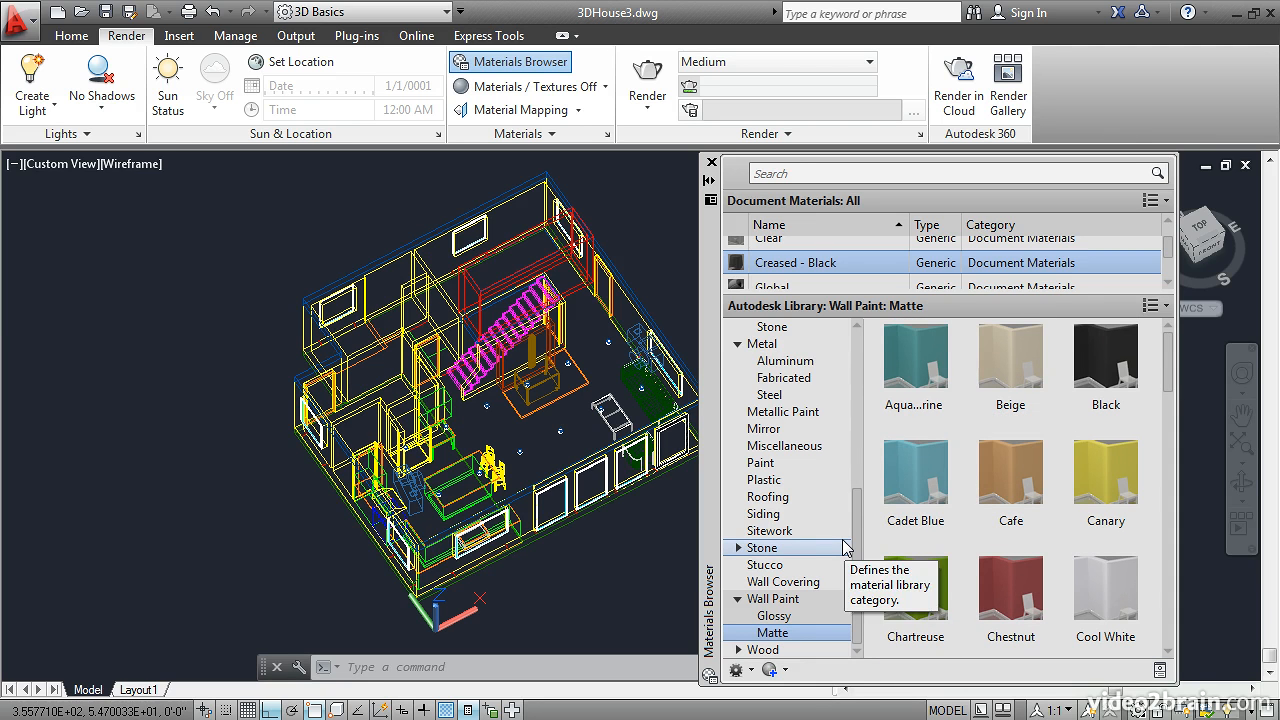
Add the Cool White wall paint in both its Matte and Glossy versions to the document materials.
mouse_move(1082, 607)
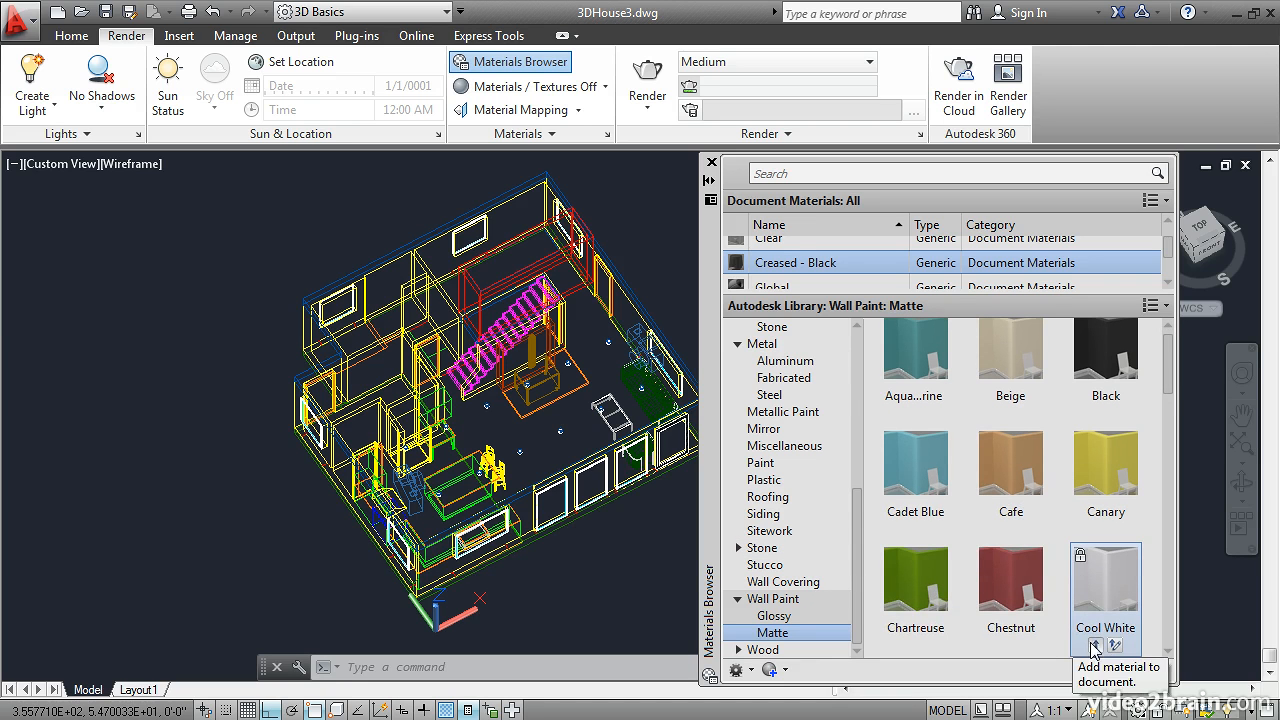
click(1095, 646)
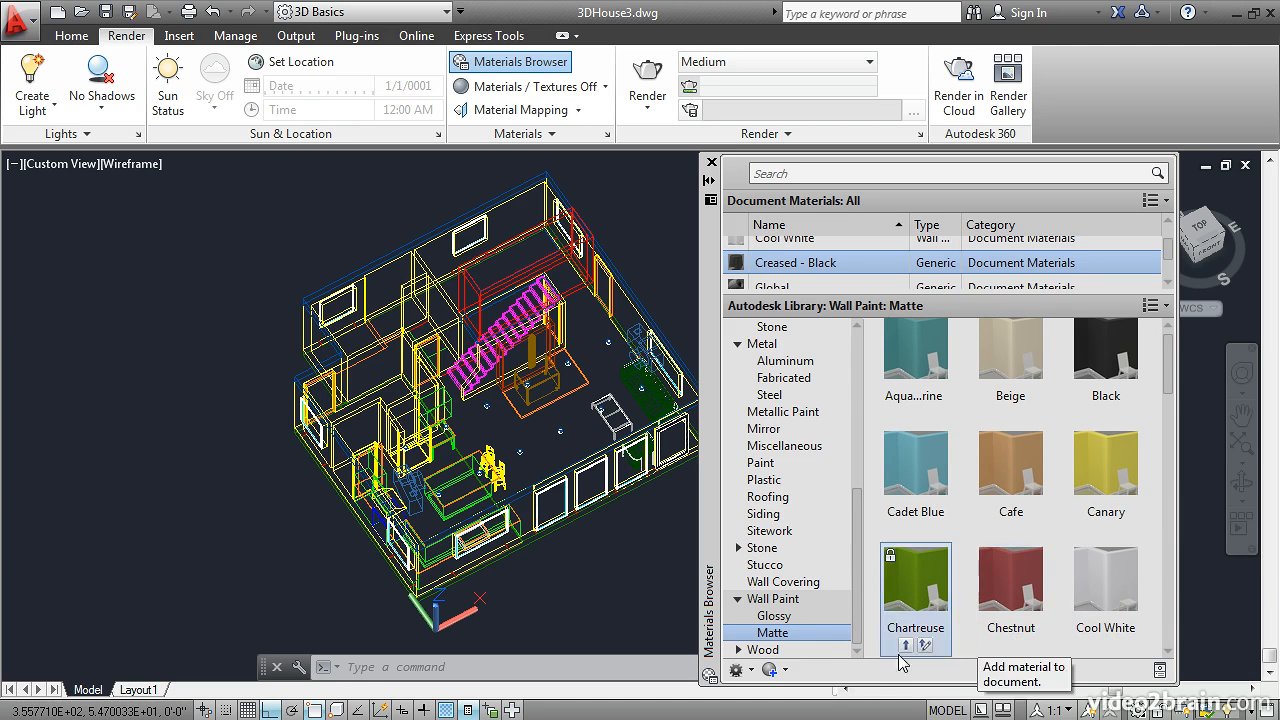
click(788, 622)
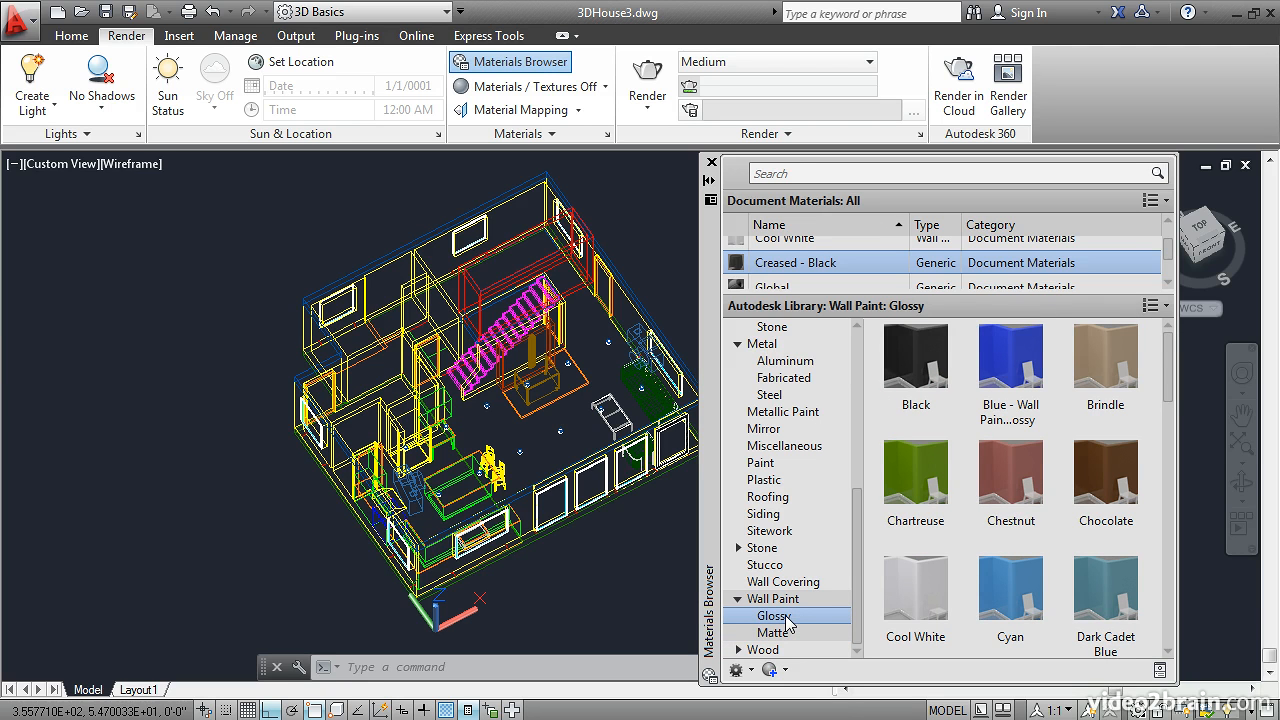
mouse_move(895, 606)
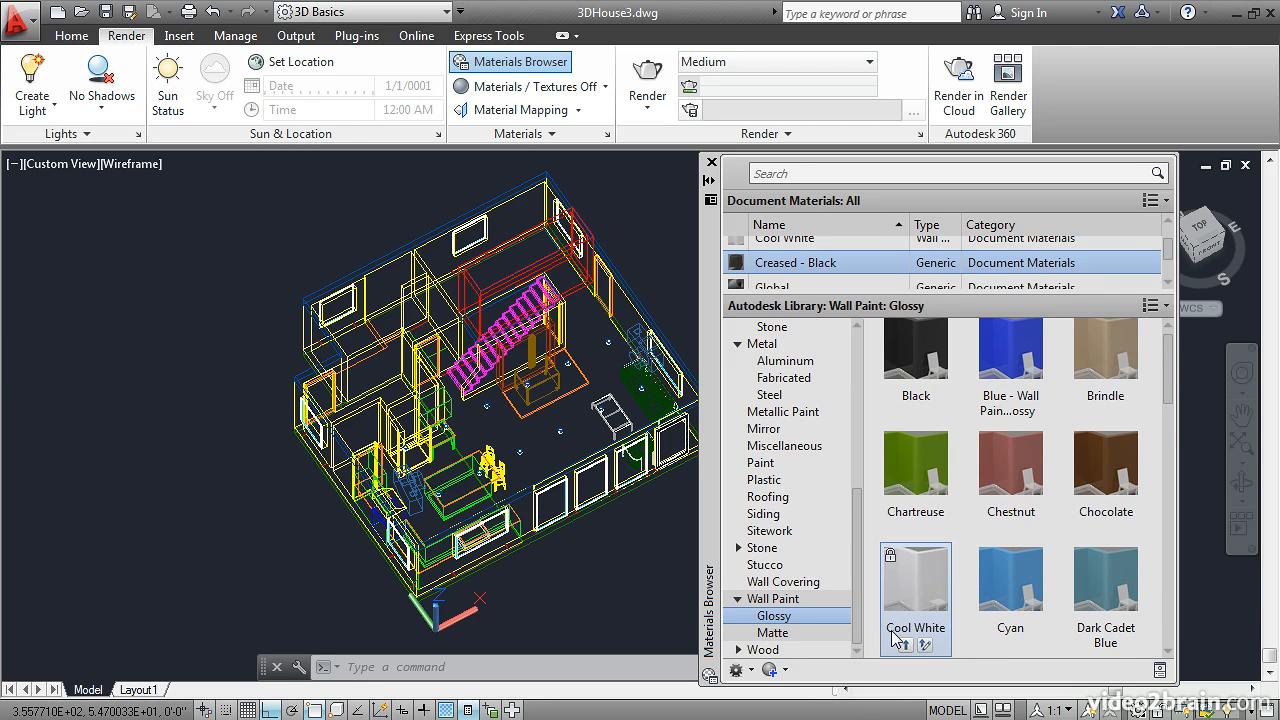
click(905, 645)
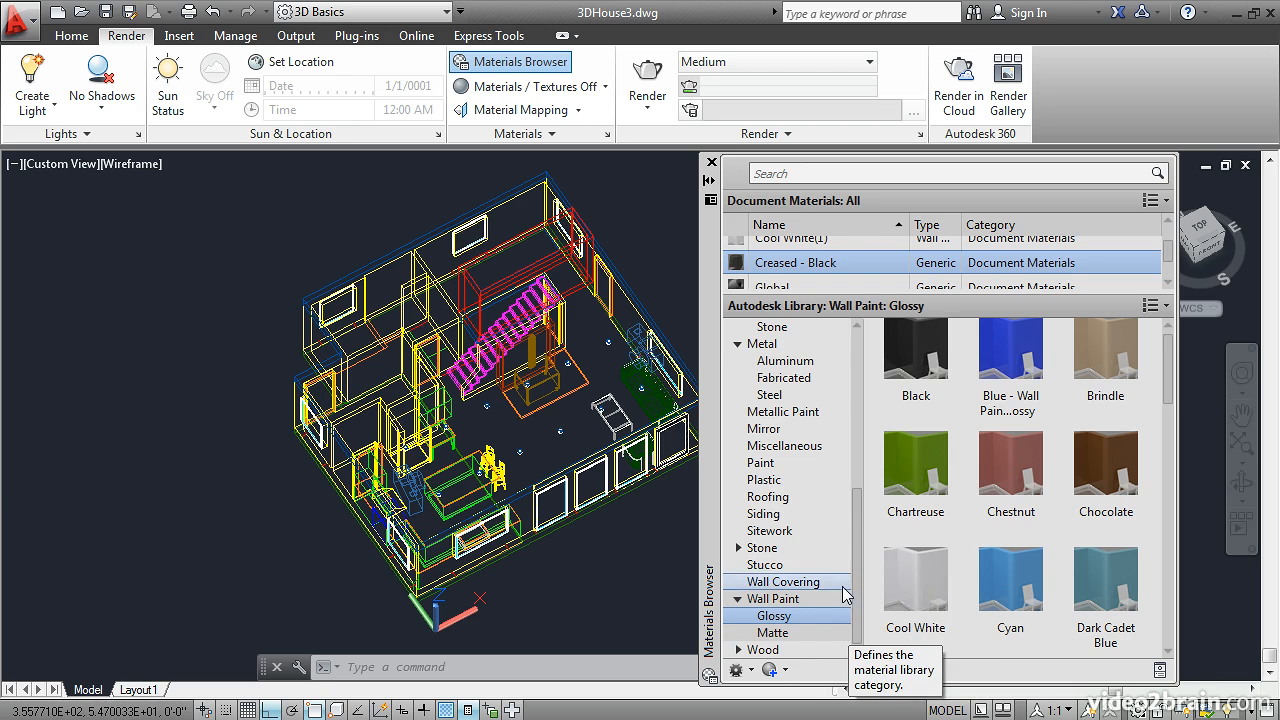
Add the Gray Speckled granite from the Stone category to the document materials, and close the Materials Browser.
click(739, 548)
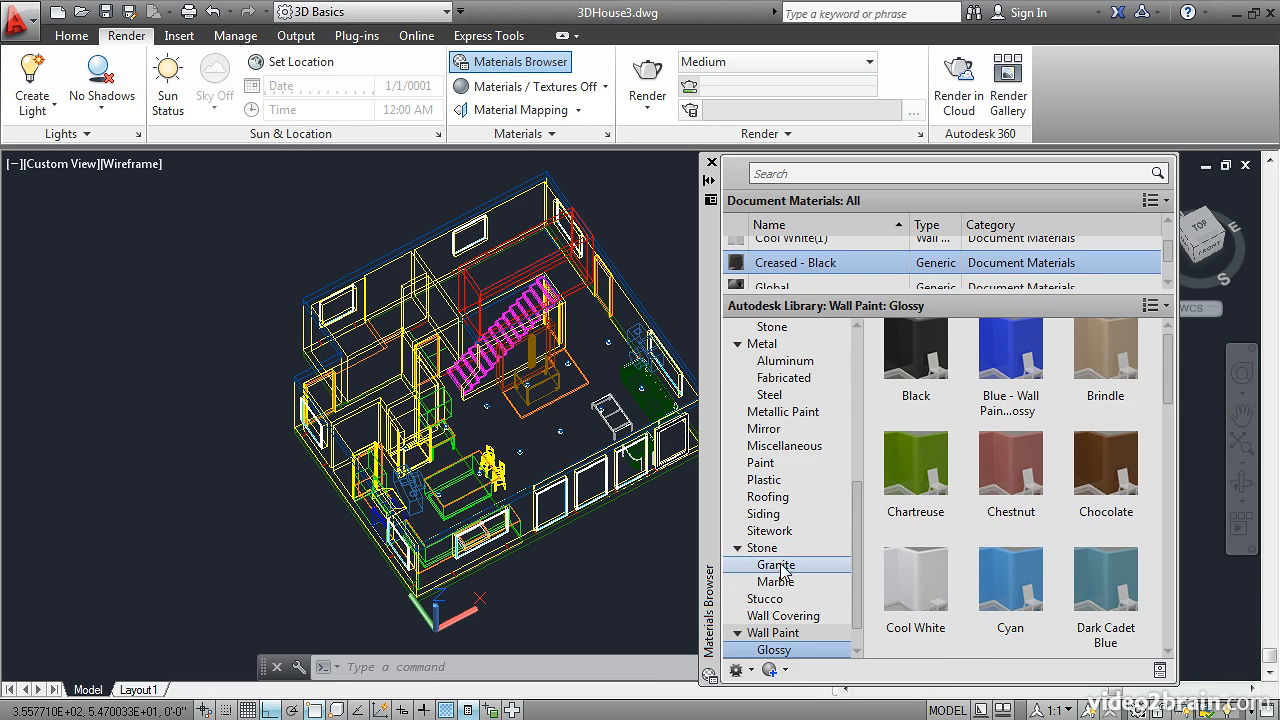
click(783, 566)
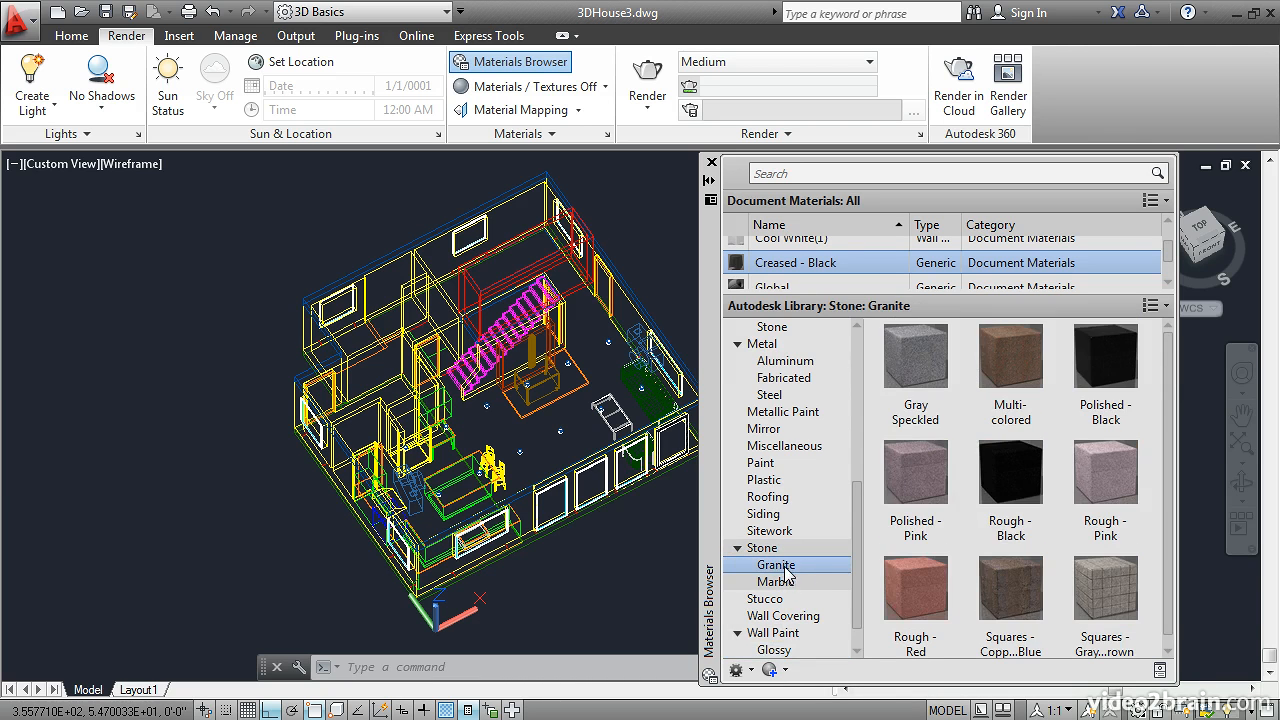
mouse_move(911, 433)
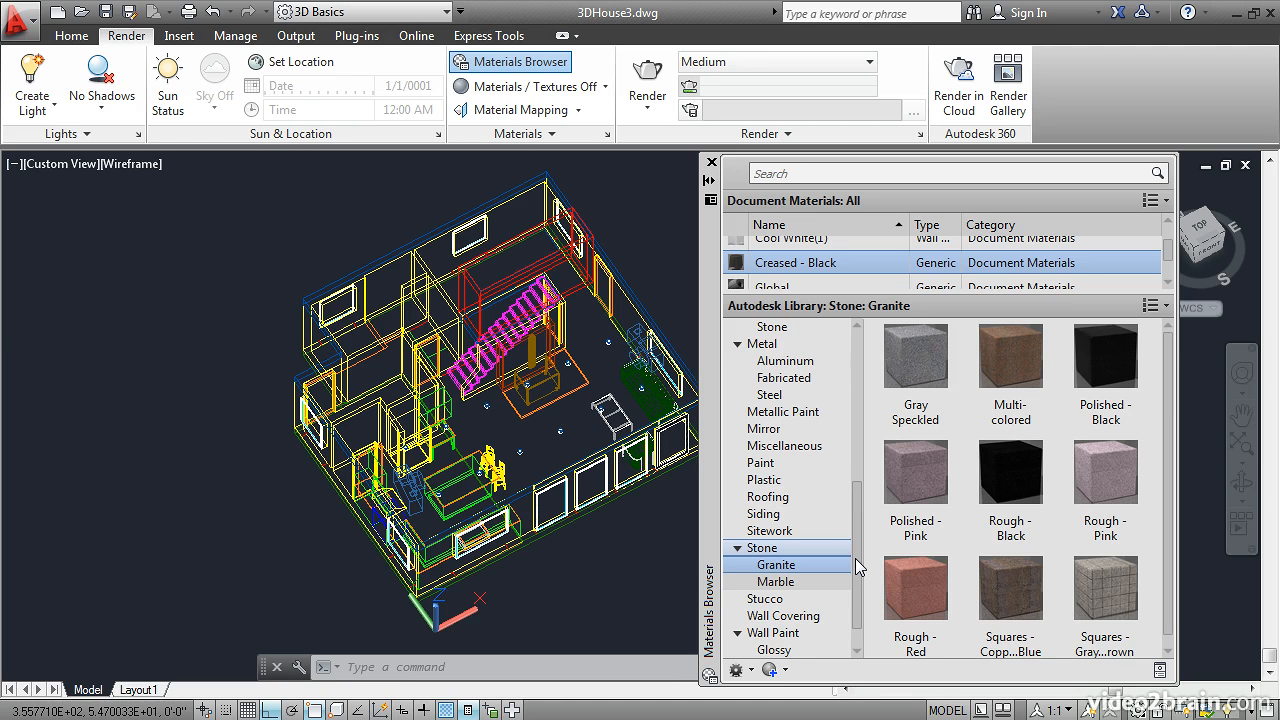
click(711, 163)
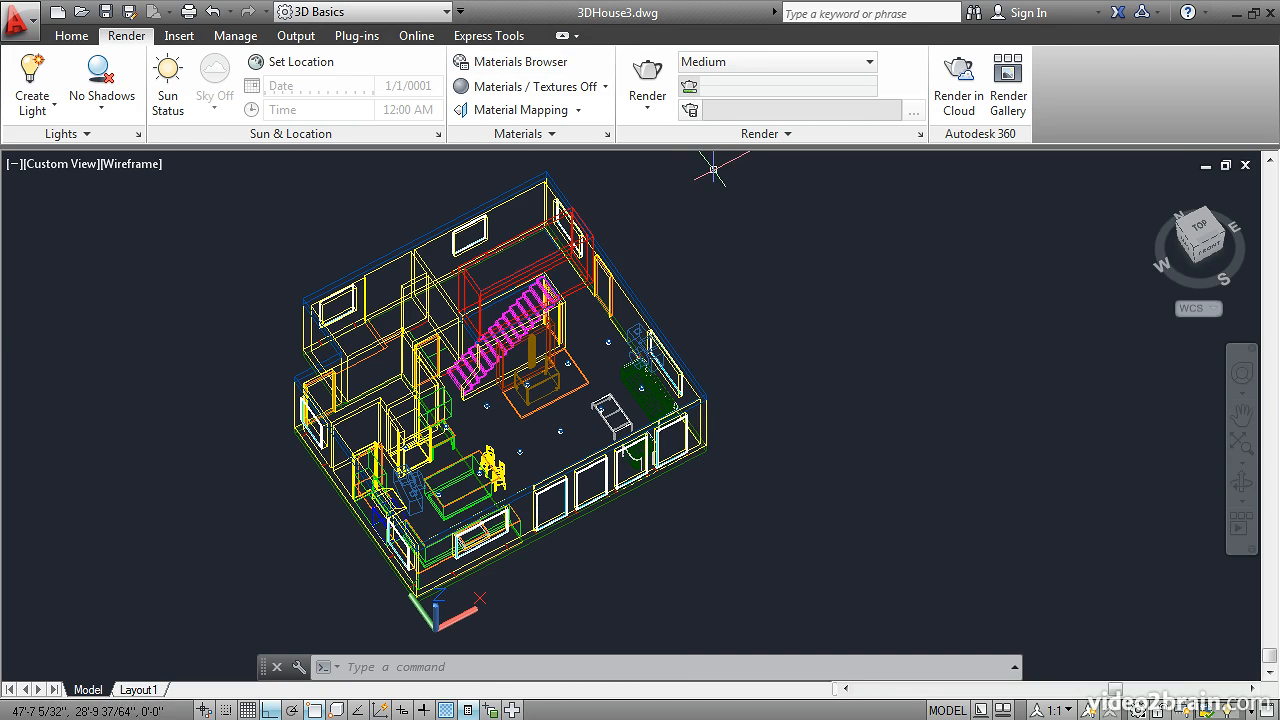
Attach the 12in Running - Burgundy material to the Brick layer and Silver Maple - Brown to the Stairs layer.
click(567, 135)
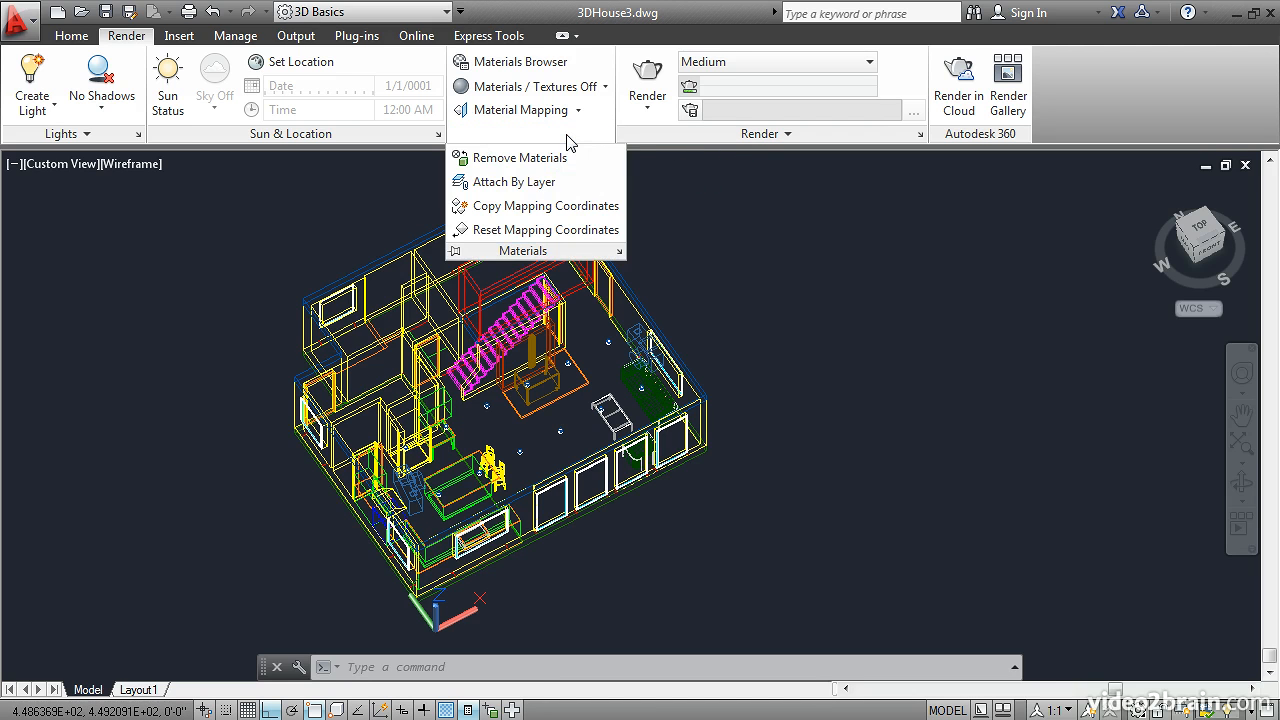
click(505, 185)
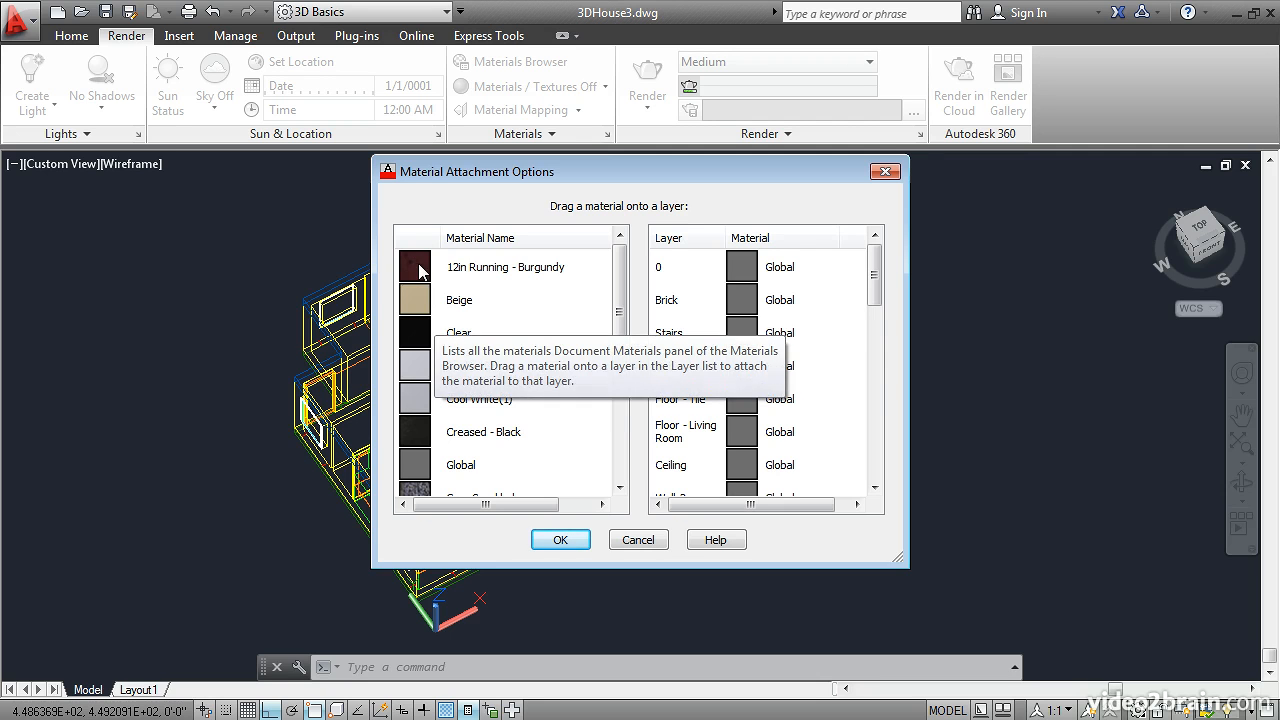
drag(419, 266, 427, 267)
drag(565, 283, 737, 297)
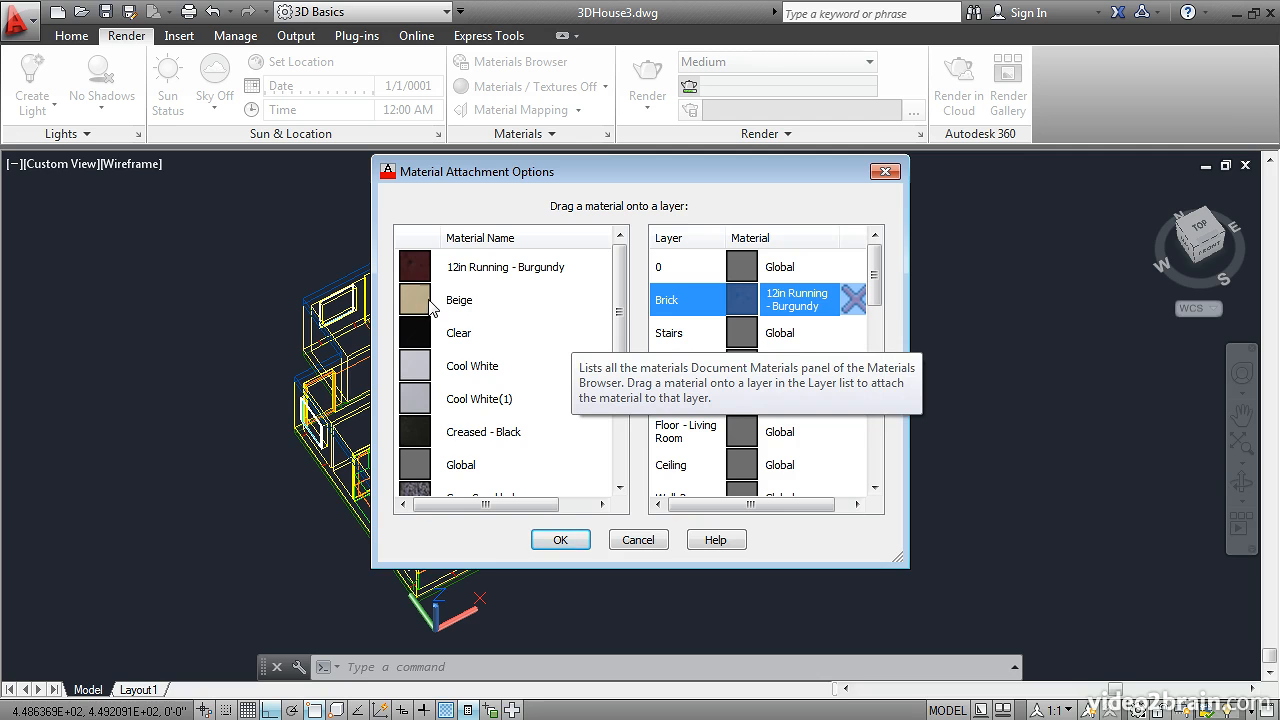
drag(619, 312, 632, 403)
drag(428, 432, 740, 333)
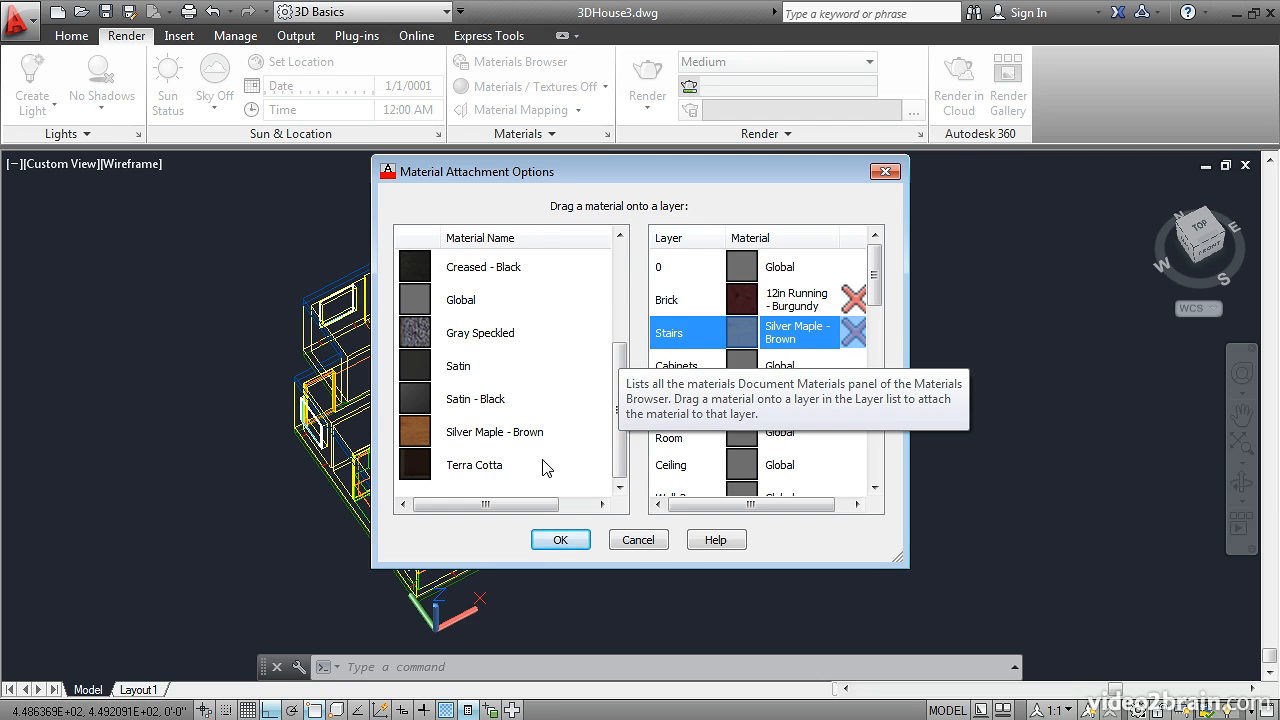
click(560, 539)
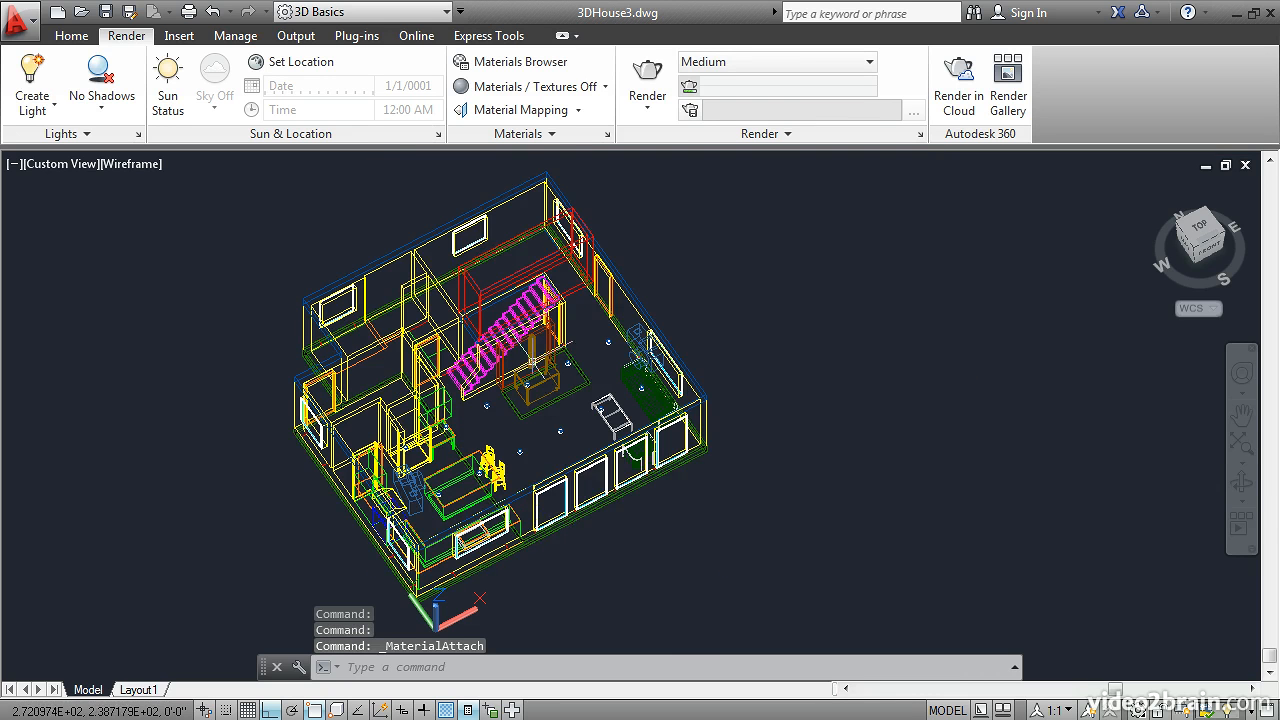
Add the Birch - Solid Stained Dark Medium Gloss material from the Wood category to the document materials.
click(529, 63)
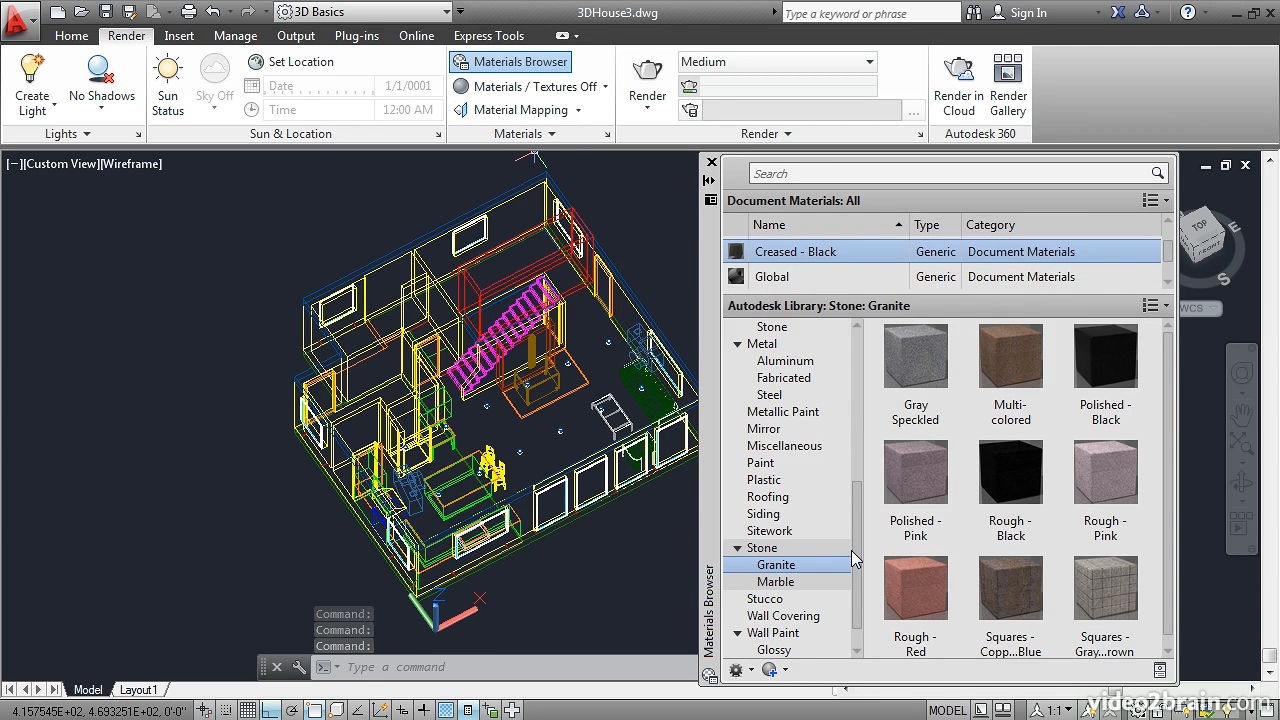
scroll(851, 550, down, 1)
click(738, 651)
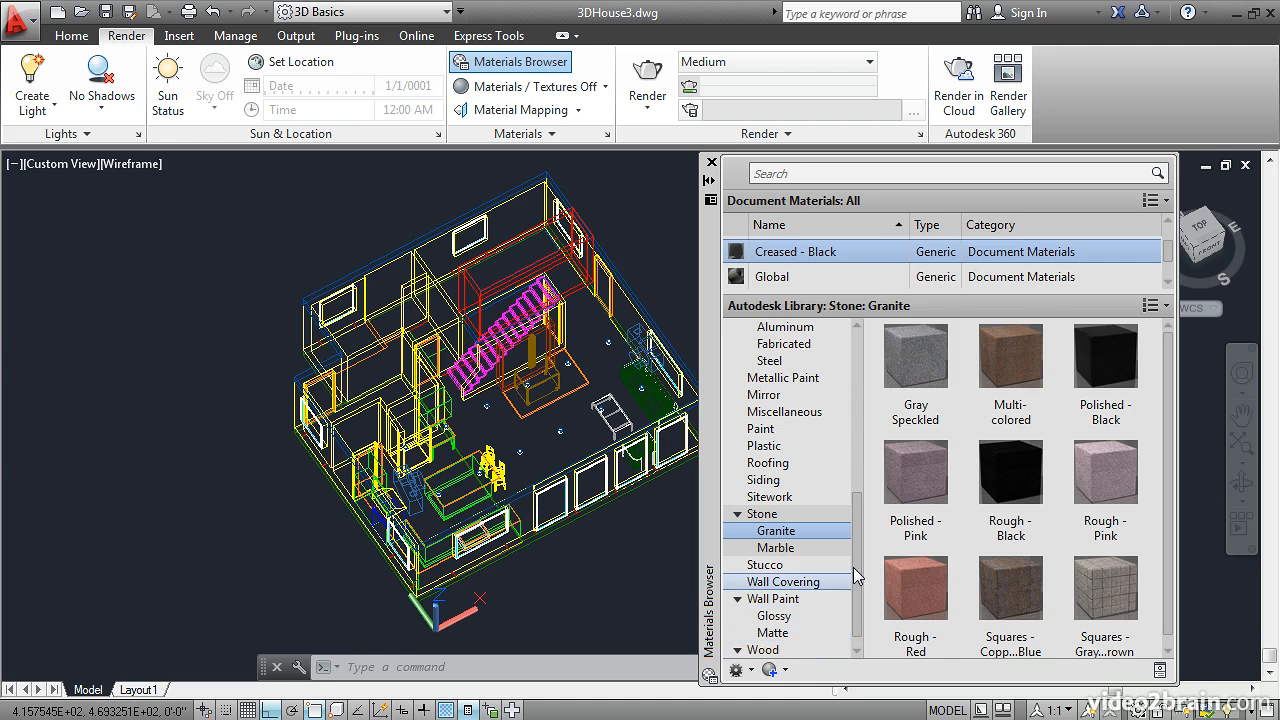
scroll(770, 640, down, 1)
click(765, 633)
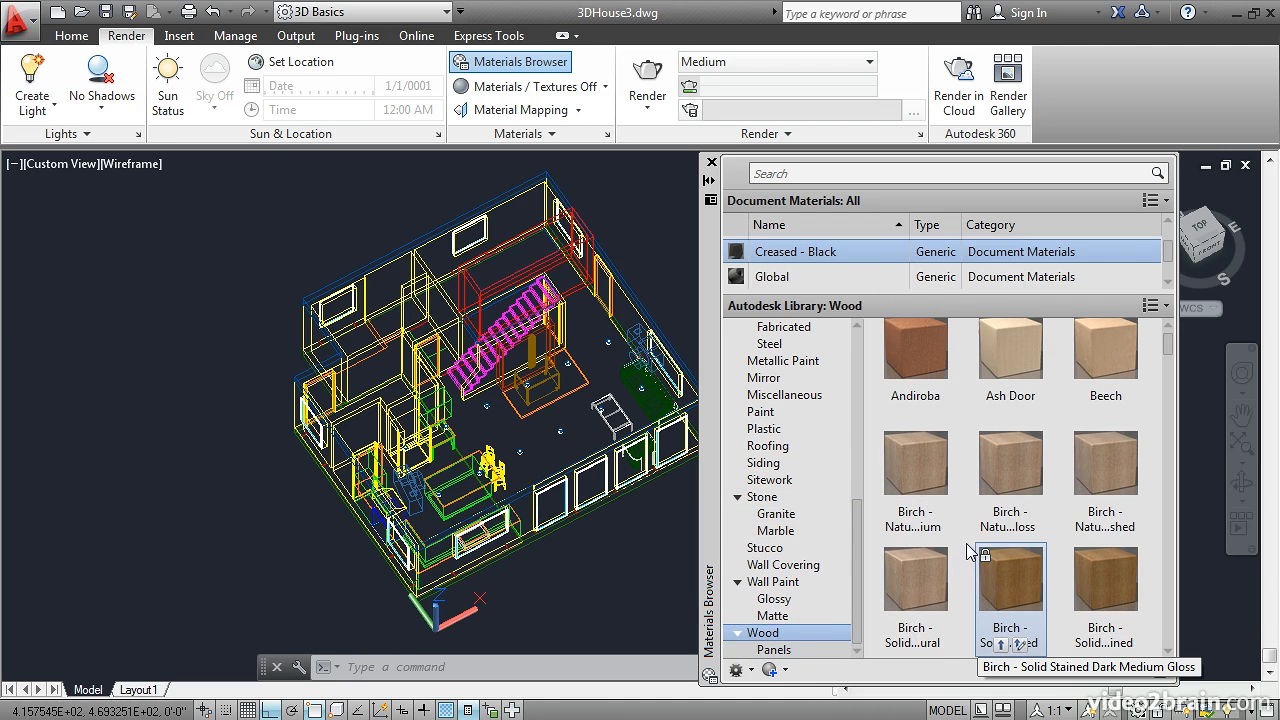
click(1003, 648)
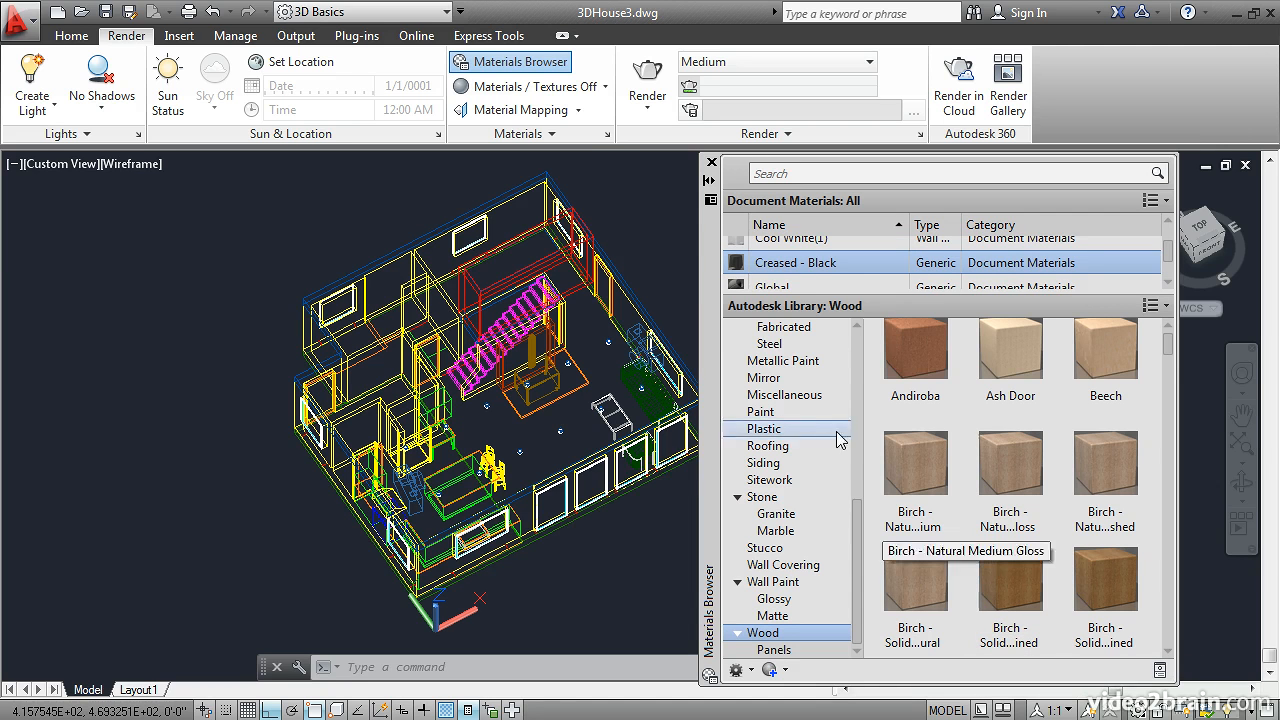
Attach the Birch - Solid Stained Dark Medium Gloss material to the Cabinets layer.
click(527, 137)
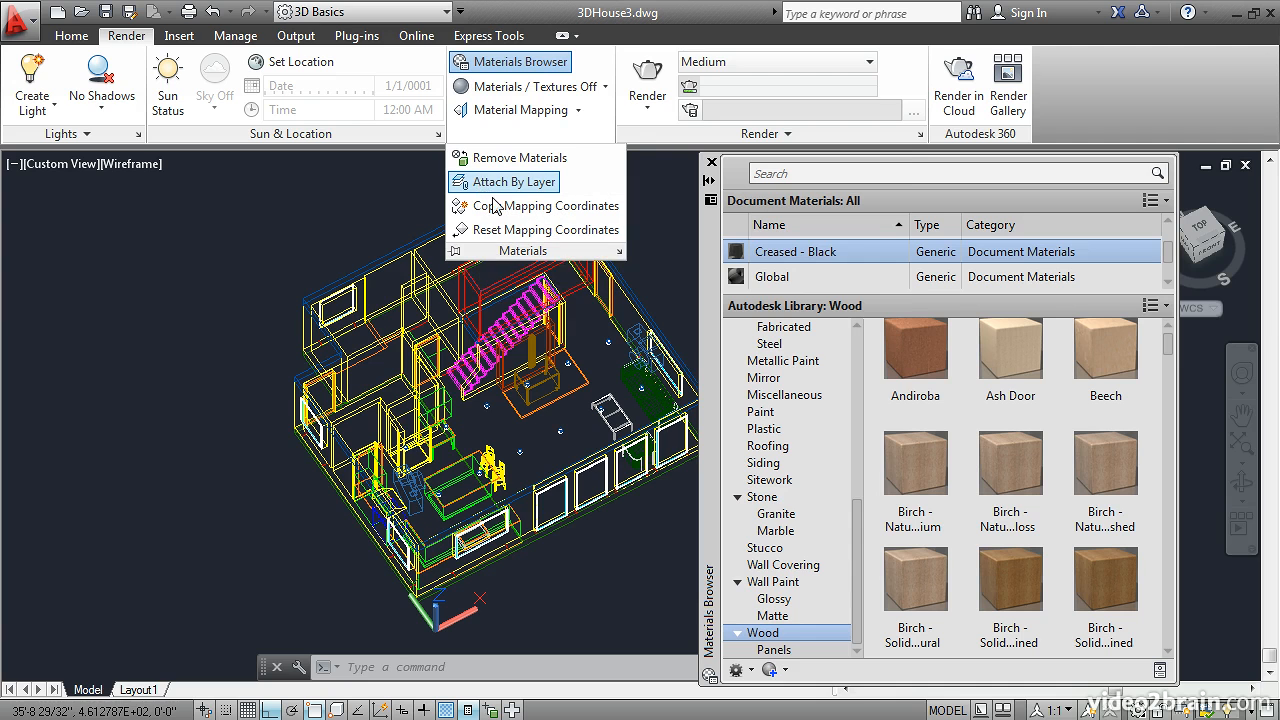
click(513, 181)
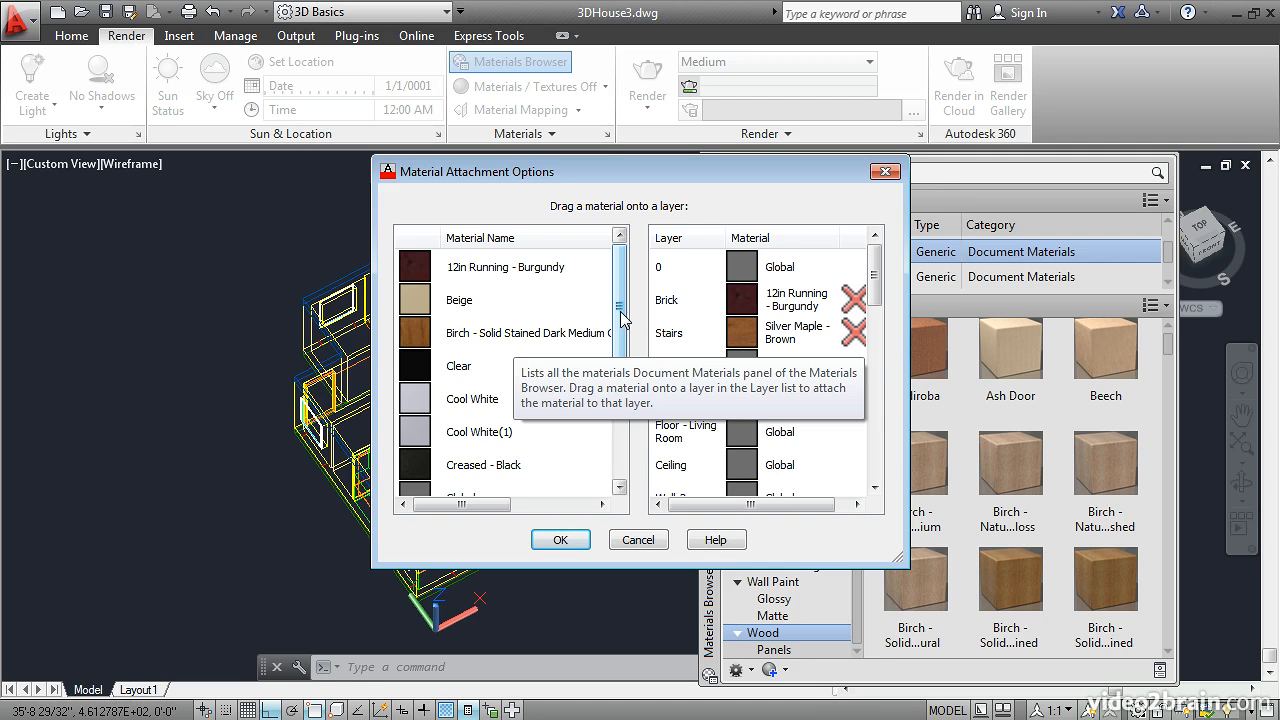
drag(619, 312, 617, 442)
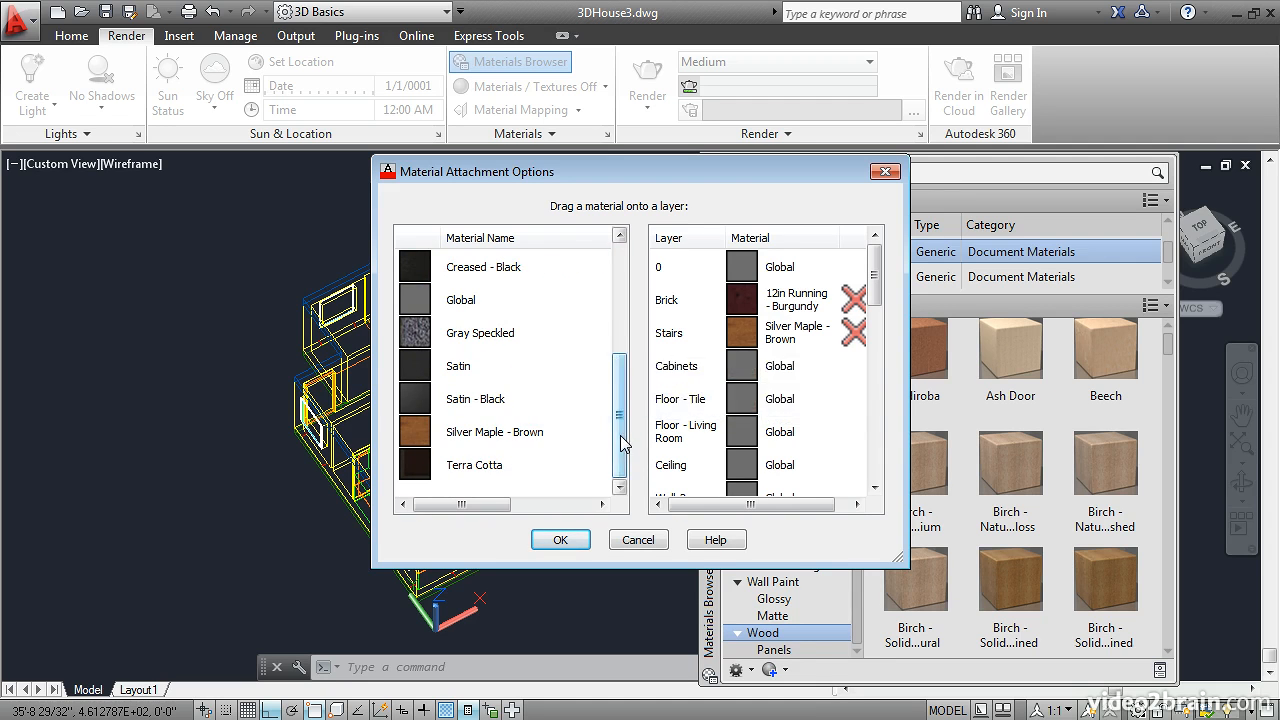
scroll(617, 350, up, 2)
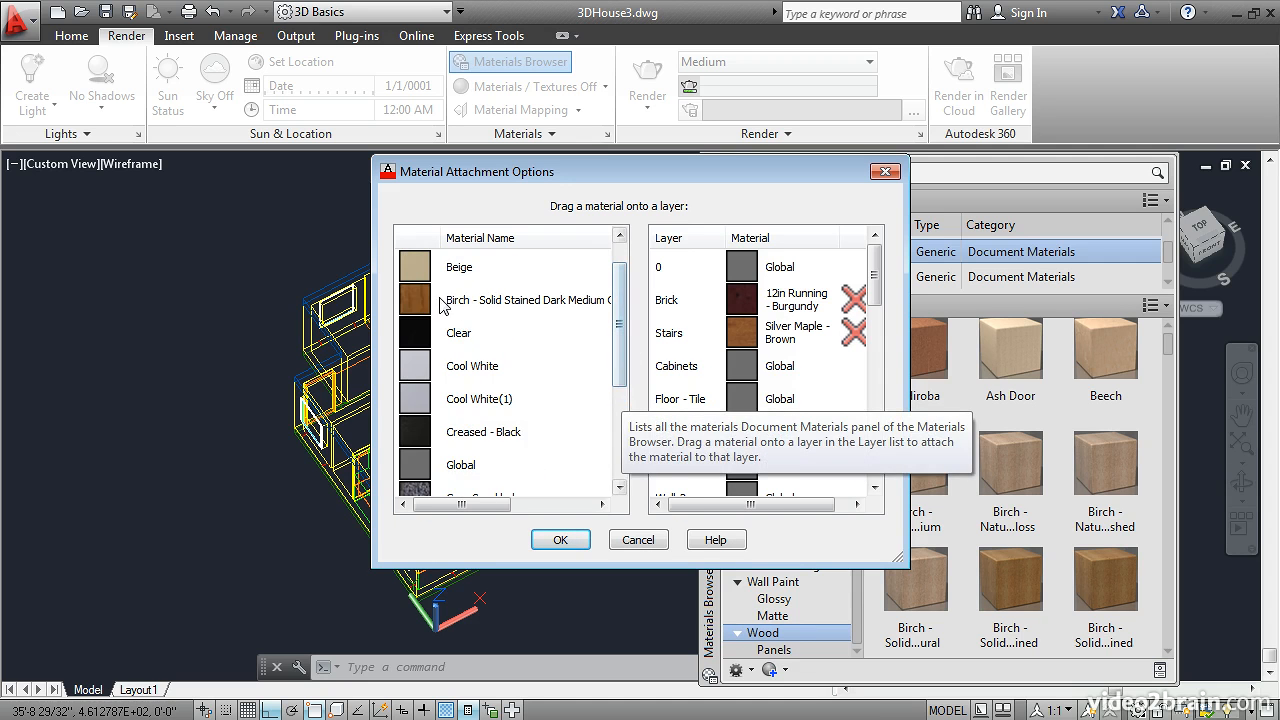
drag(430, 304, 665, 366)
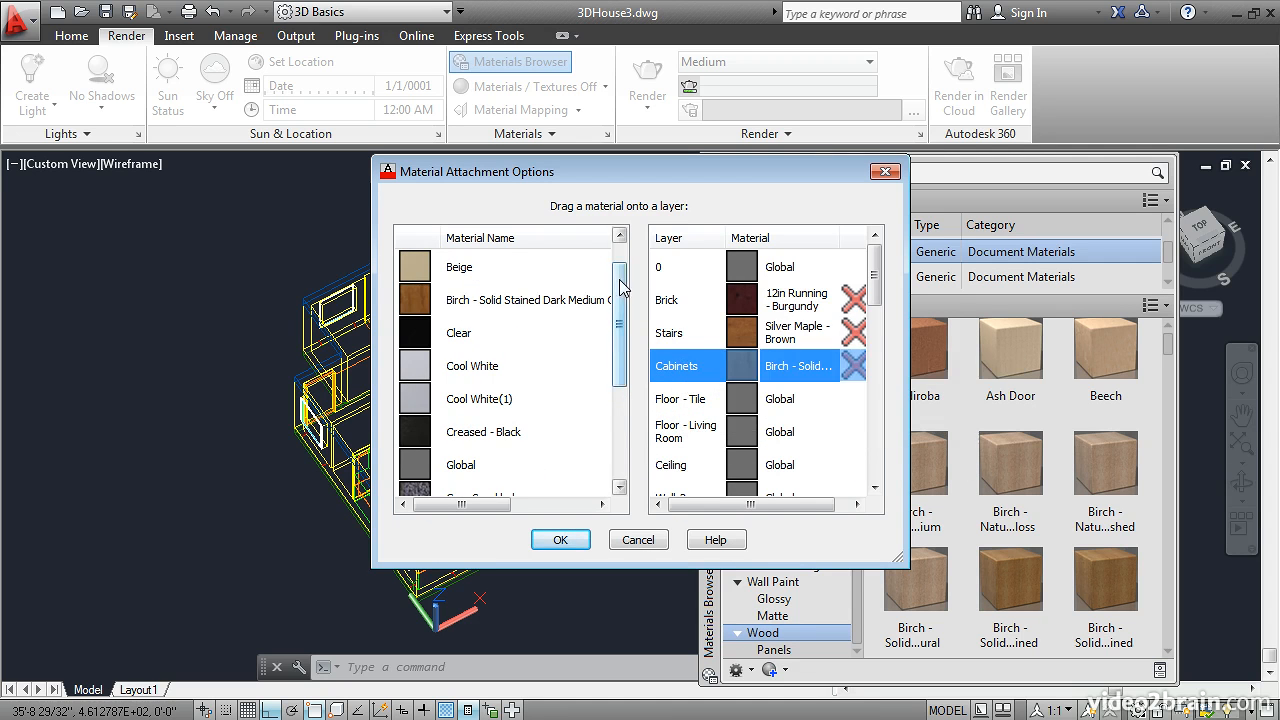
Attach Terra Cotta to the Floor - Tile layer and Birch - Solid Stained Dark Medium Gloss to the Floor - Living Room layer.
scroll(625, 295, down, 2)
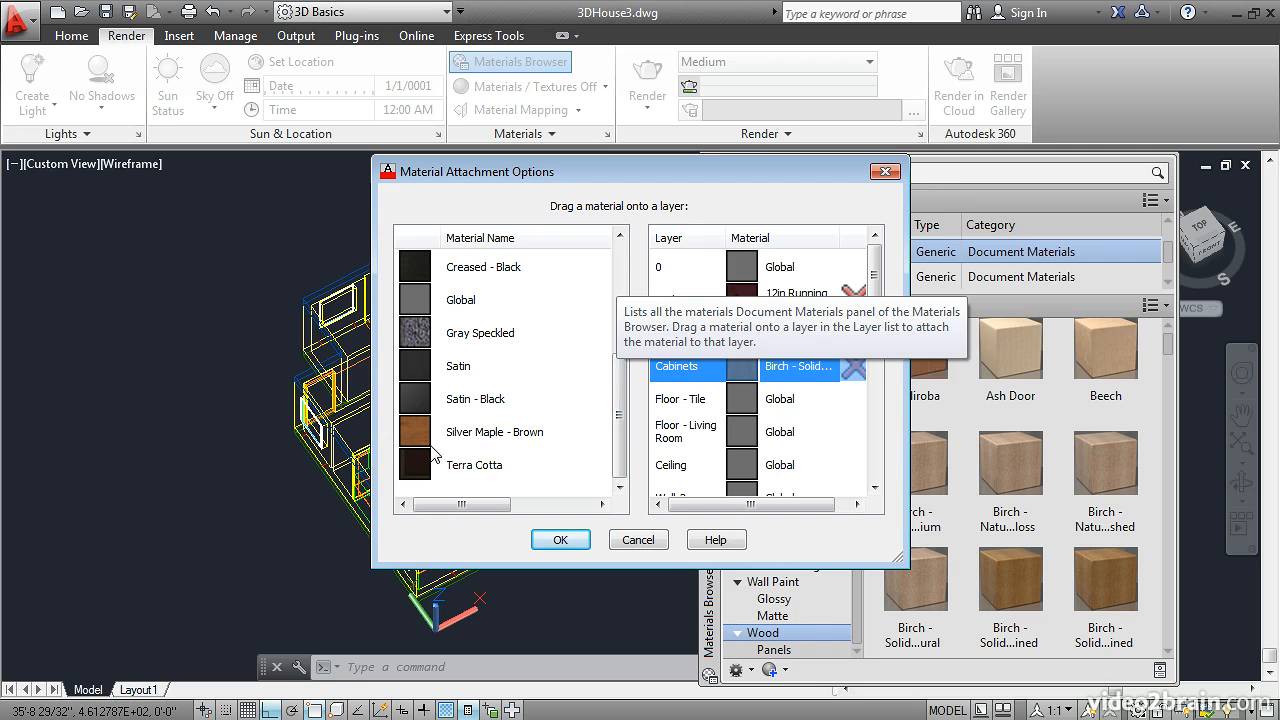
drag(418, 477, 738, 402)
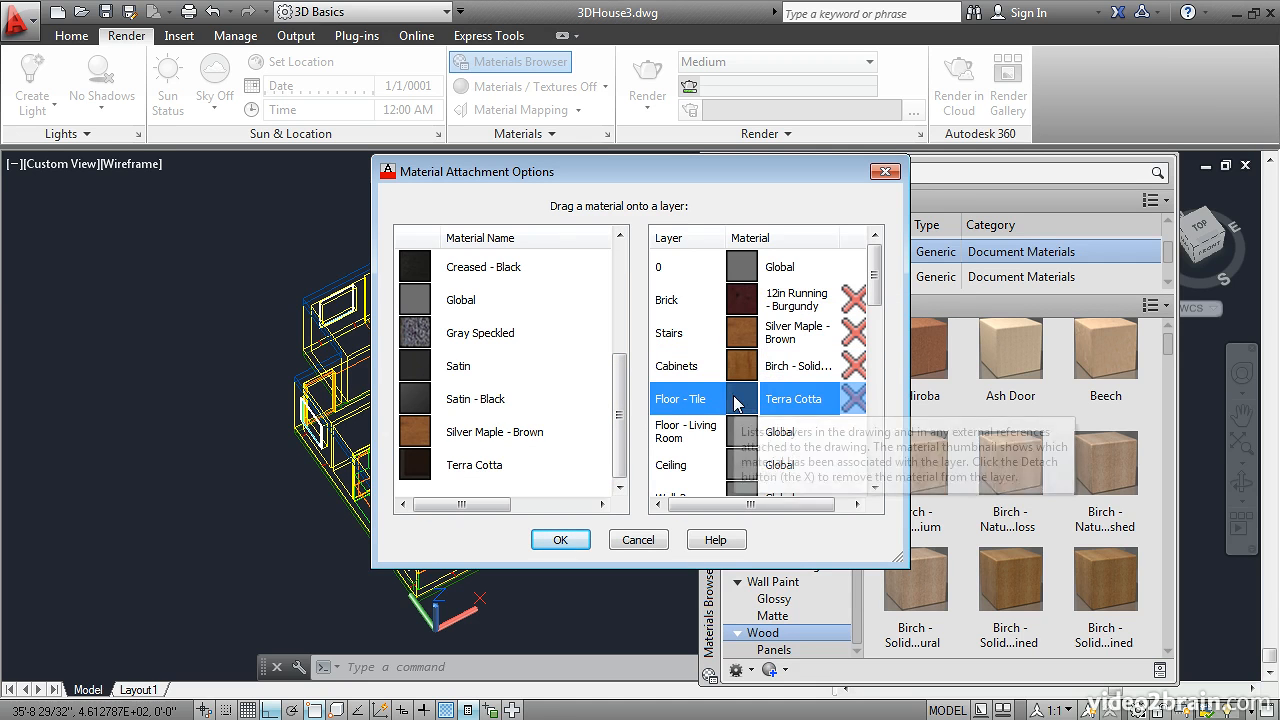
scroll(623, 325, up, 3)
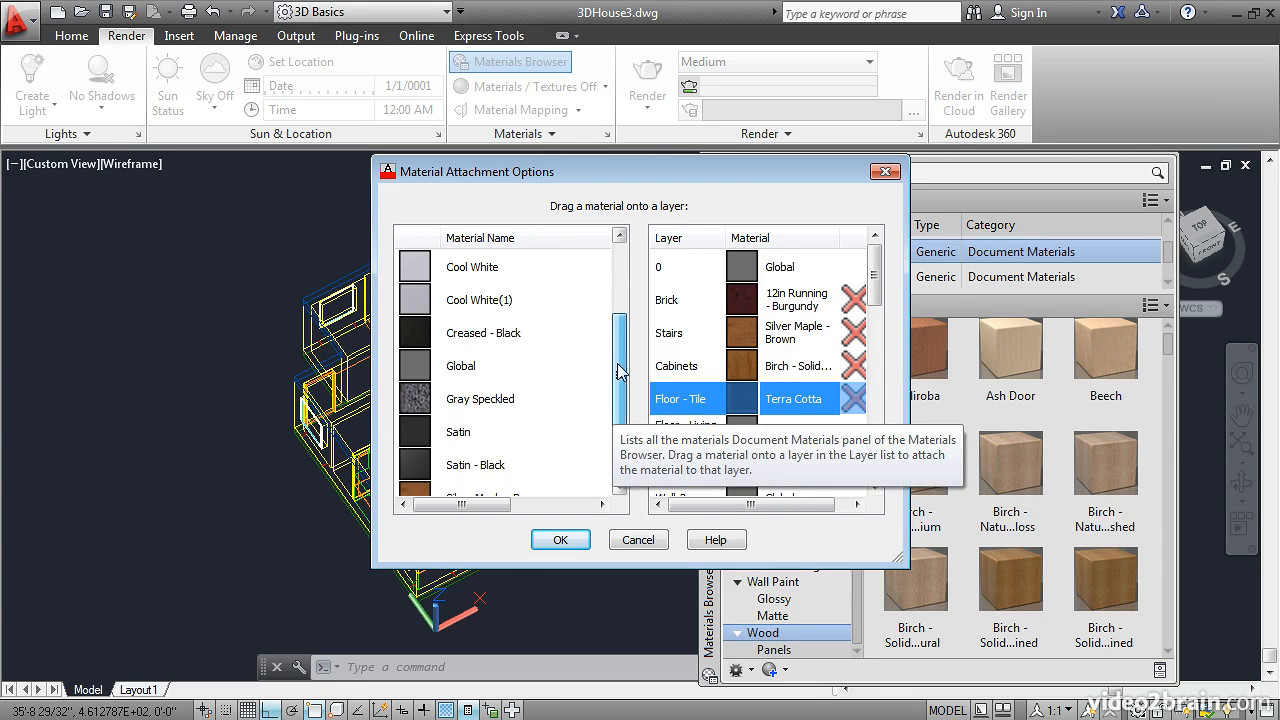
drag(621, 325, 621, 300)
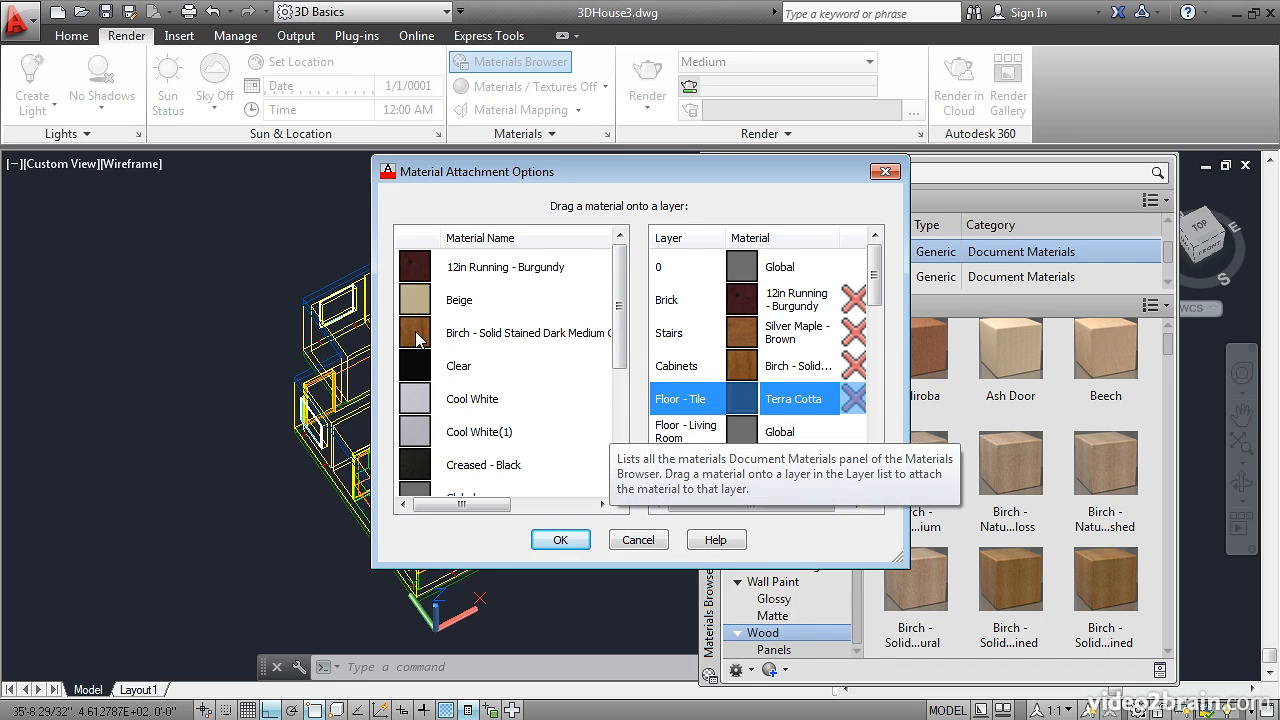
drag(417, 340, 672, 442)
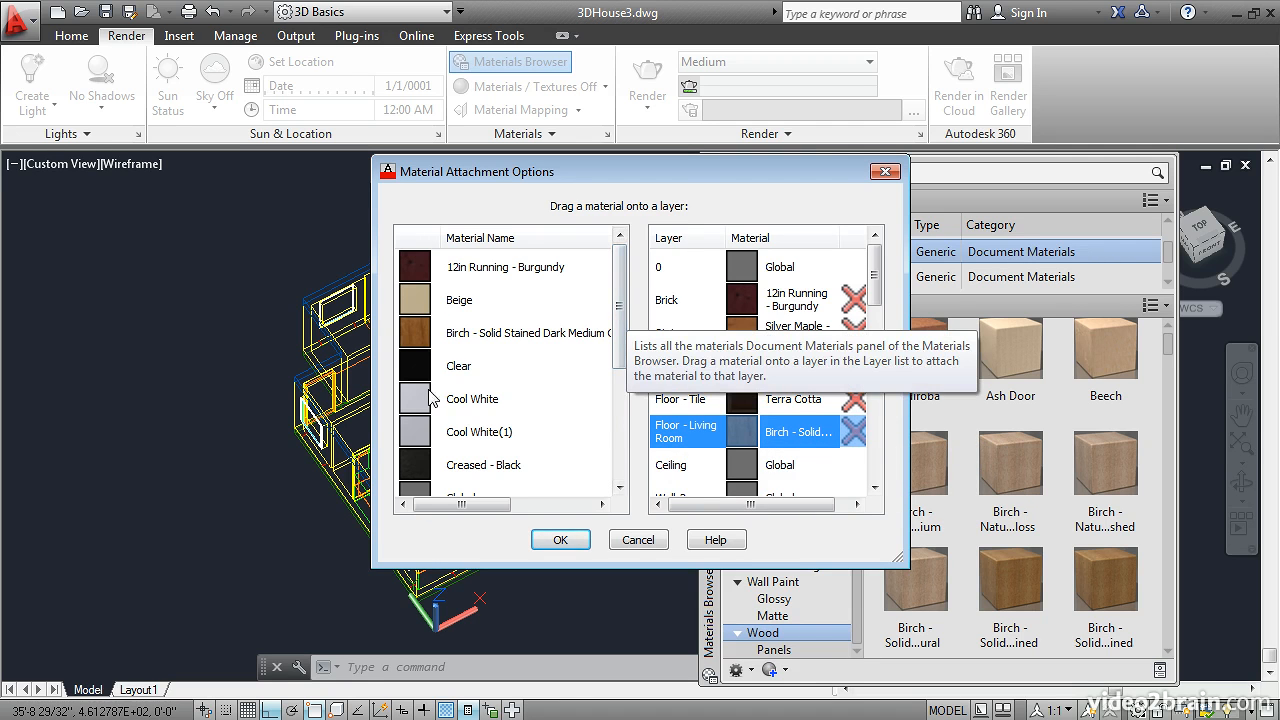
Attach Cool White to the Ceiling and Ceiling2 layers, and Beige to the Wall-2 layer.
drag(421, 402, 740, 465)
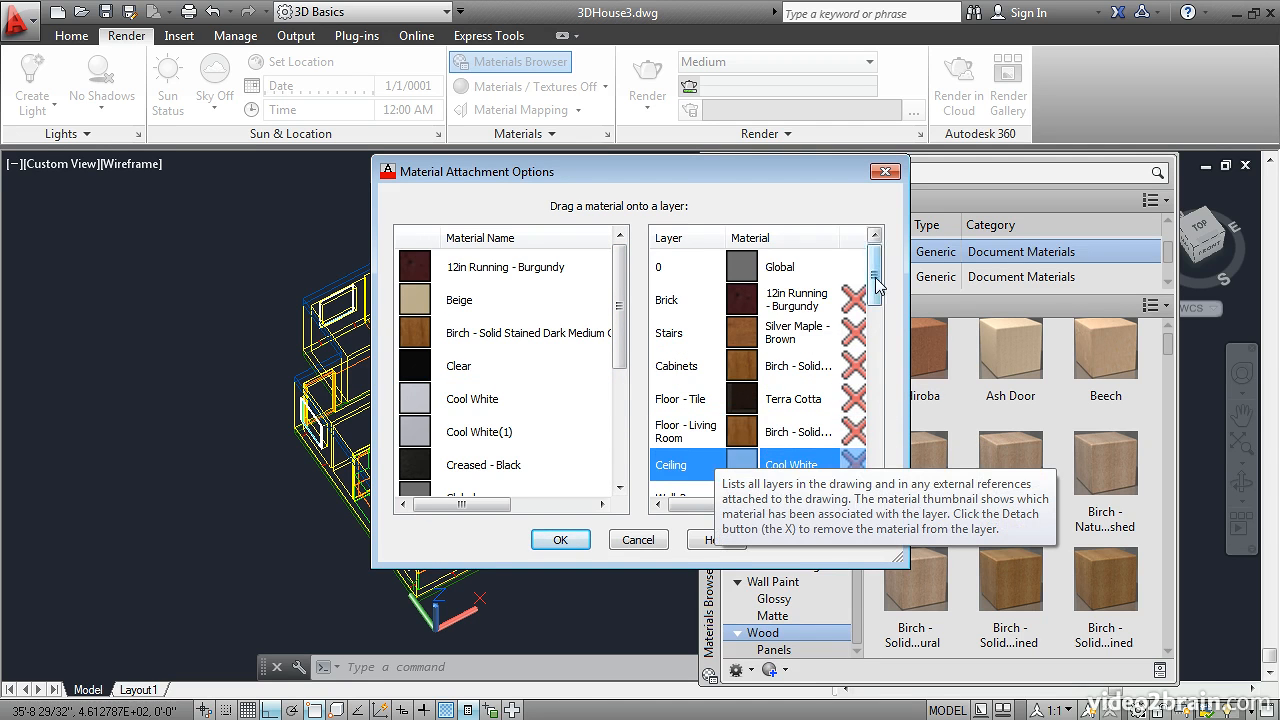
drag(874, 288, 874, 320)
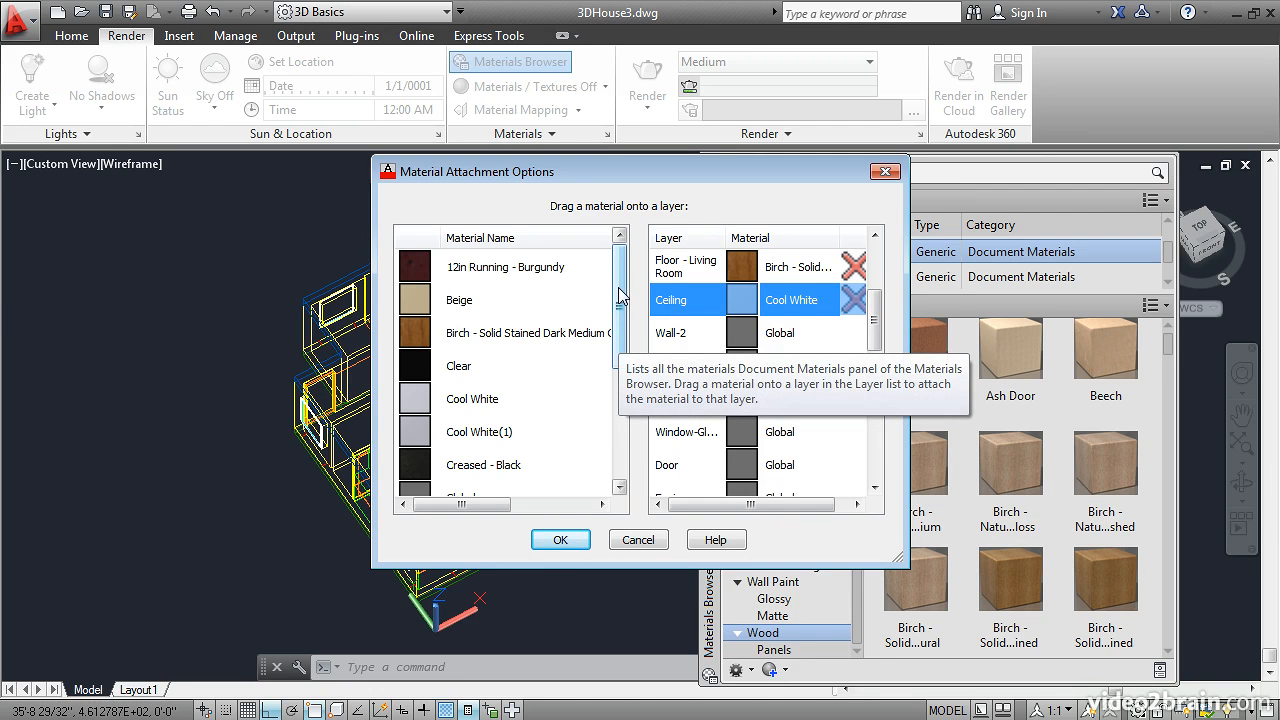
drag(475, 302, 737, 338)
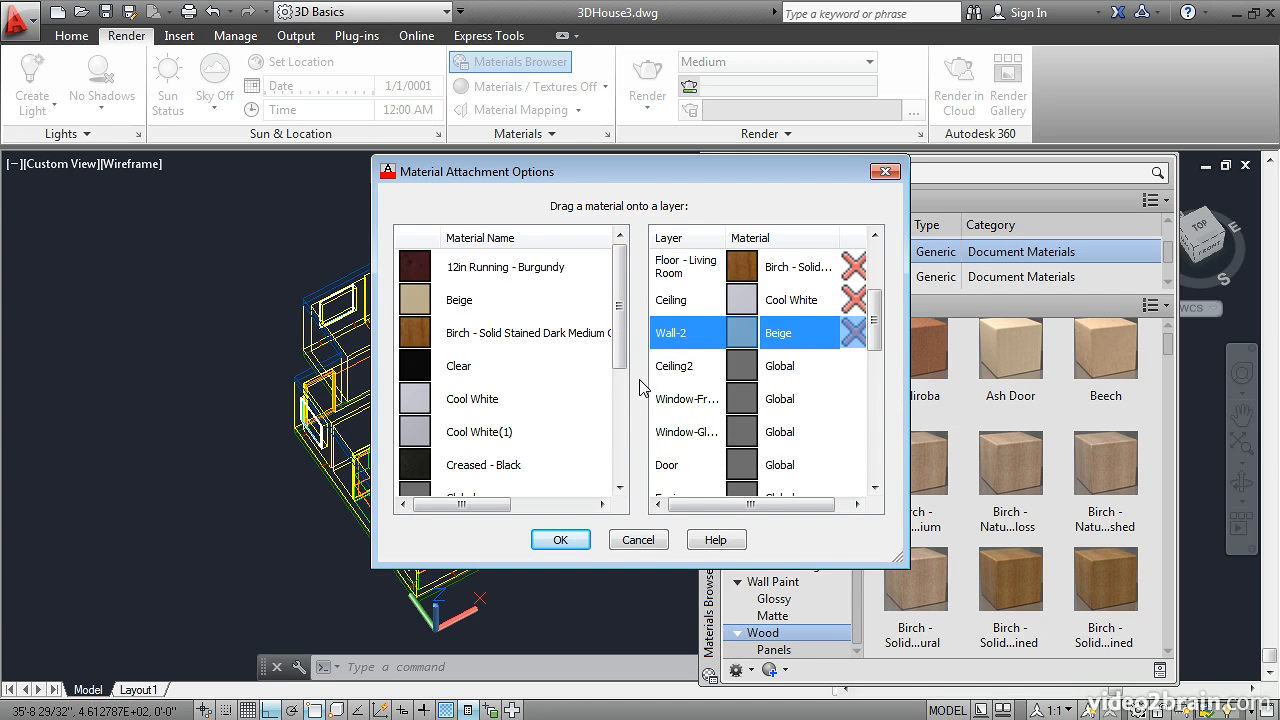
drag(500, 399, 680, 366)
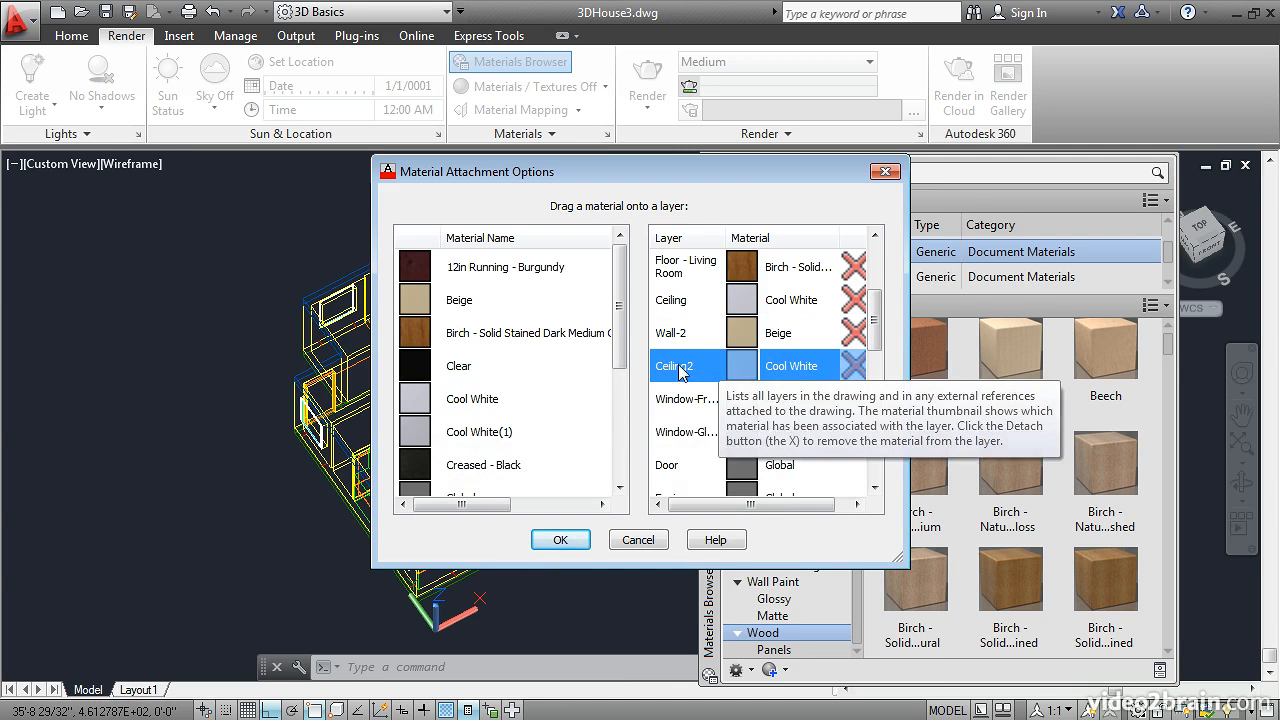
Attach Cool White(1) to the window frame layer and Clear to the window glass layer.
drag(436, 432, 682, 396)
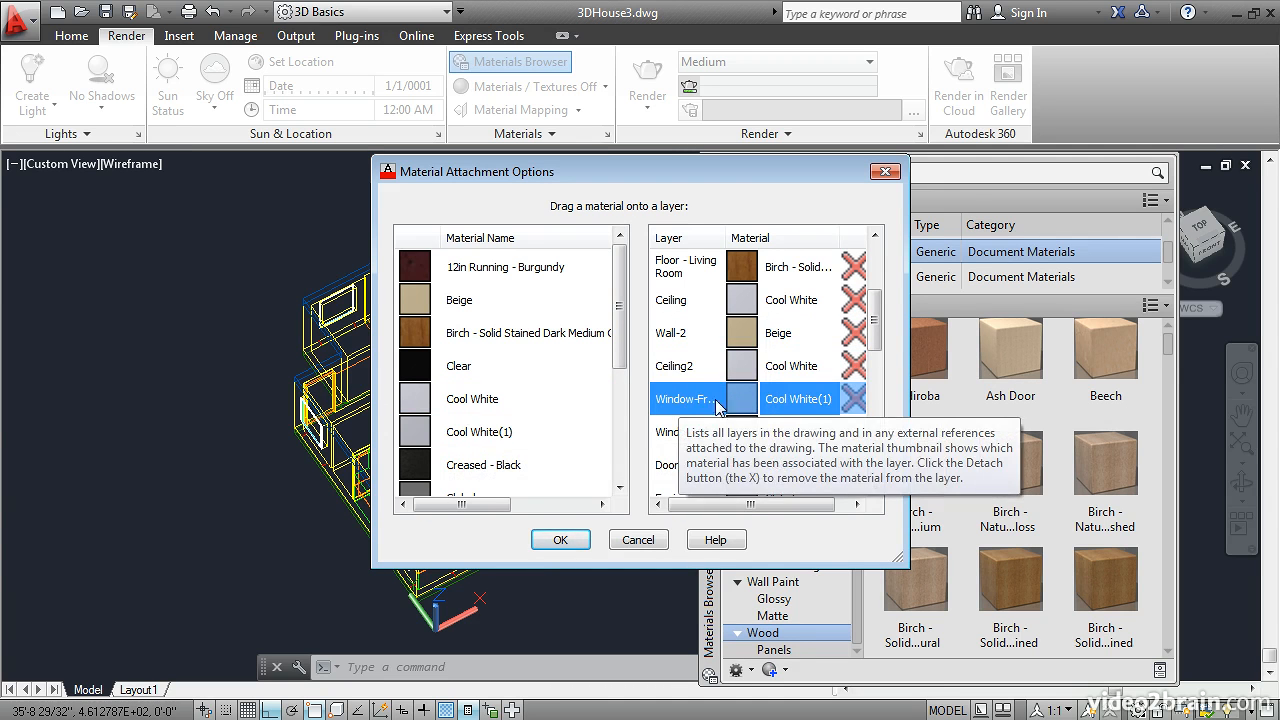
drag(418, 372, 686, 431)
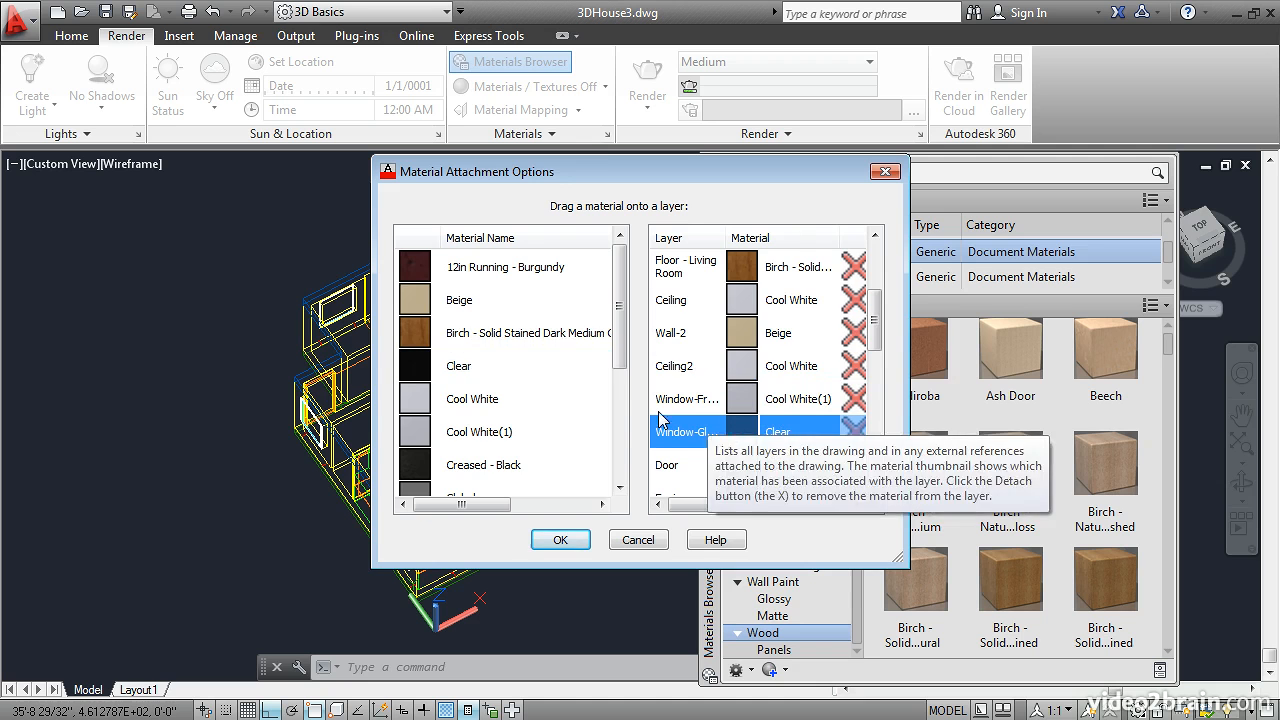
Attach the Birch - Solid Stained Dark Medium Gloss material to the Door layer.
scroll(620, 284, down, 1)
drag(455, 300, 742, 466)
drag(877, 308, 878, 360)
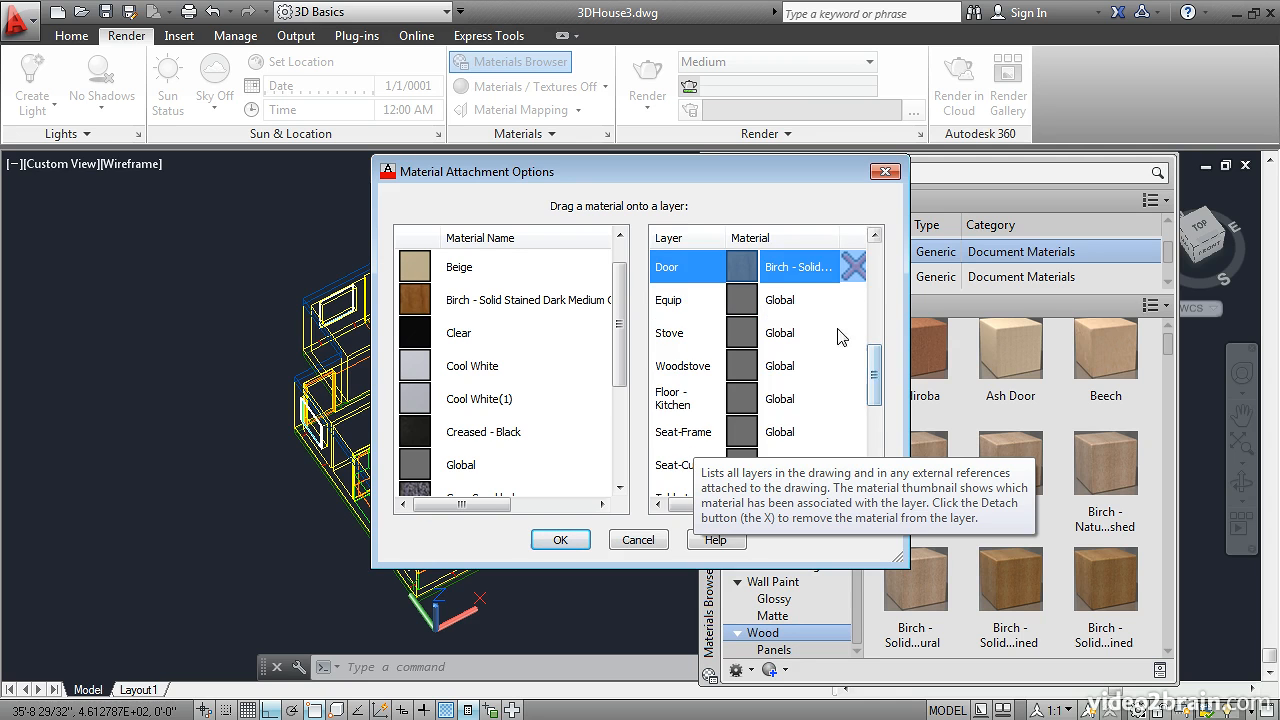
Attach the Satin material to the Equip, Stove and Woodstove layers.
drag(619, 318, 619, 408)
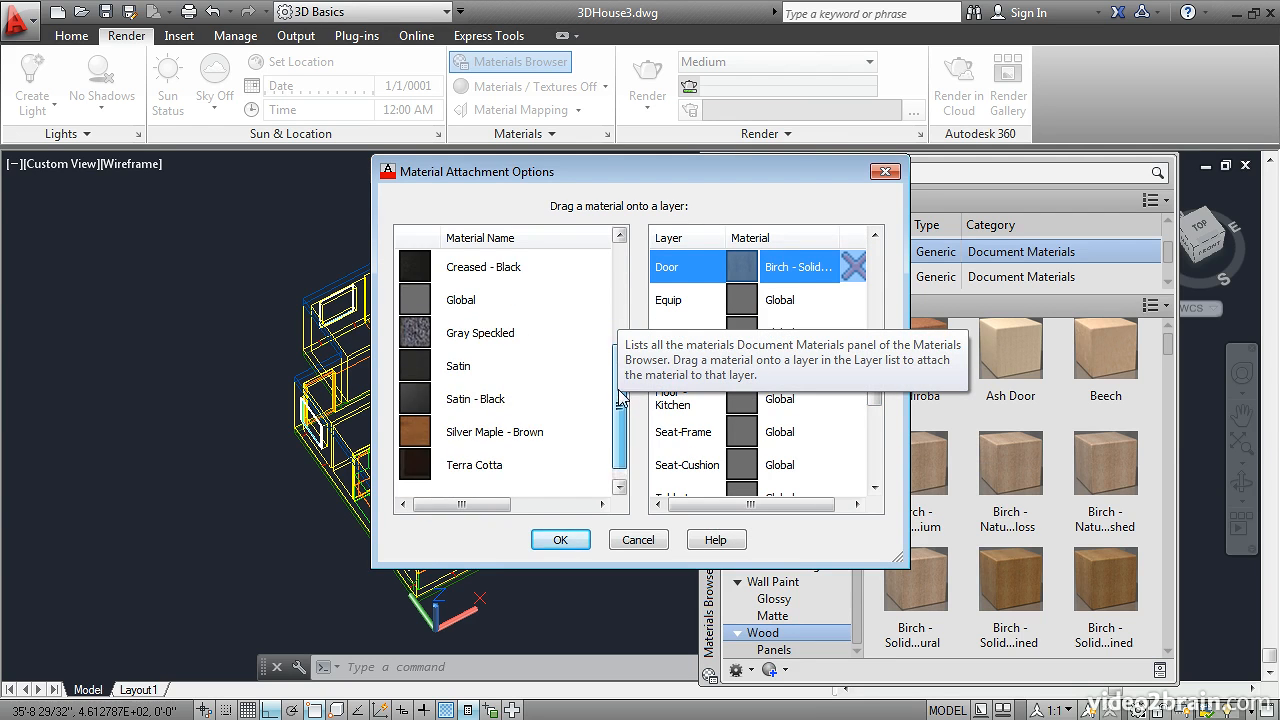
drag(411, 372, 740, 304)
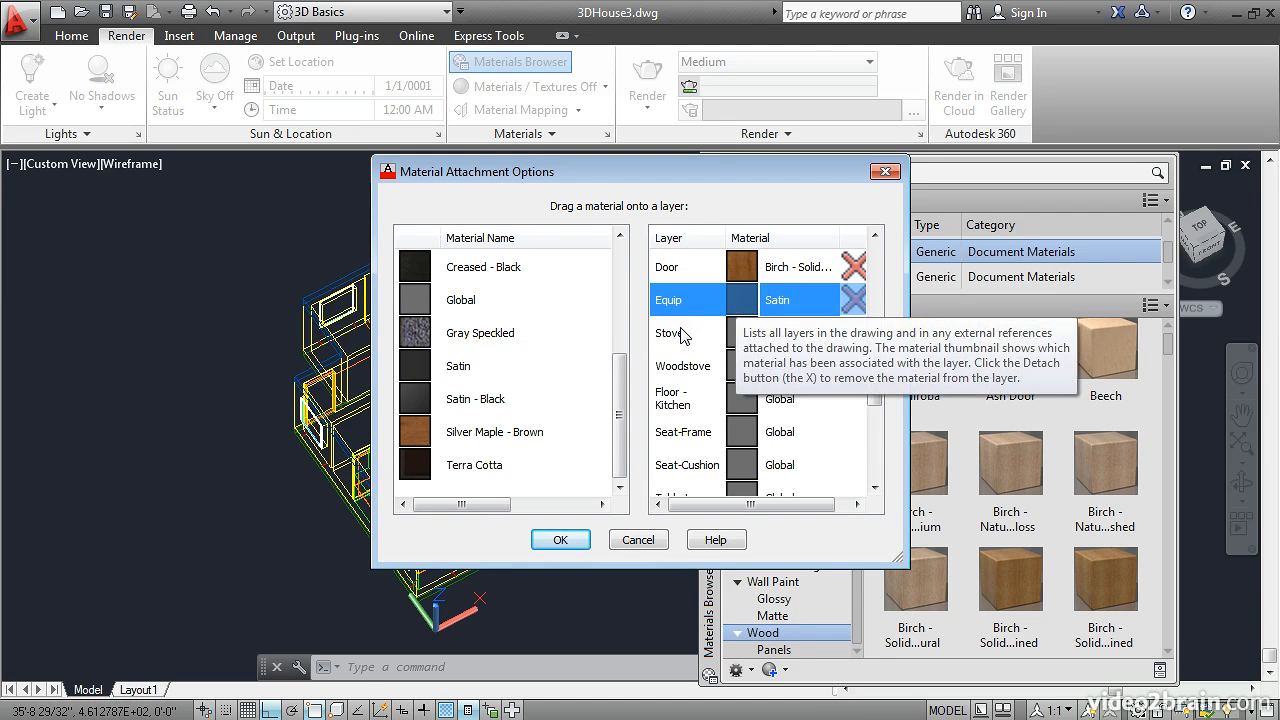
drag(420, 372, 748, 334)
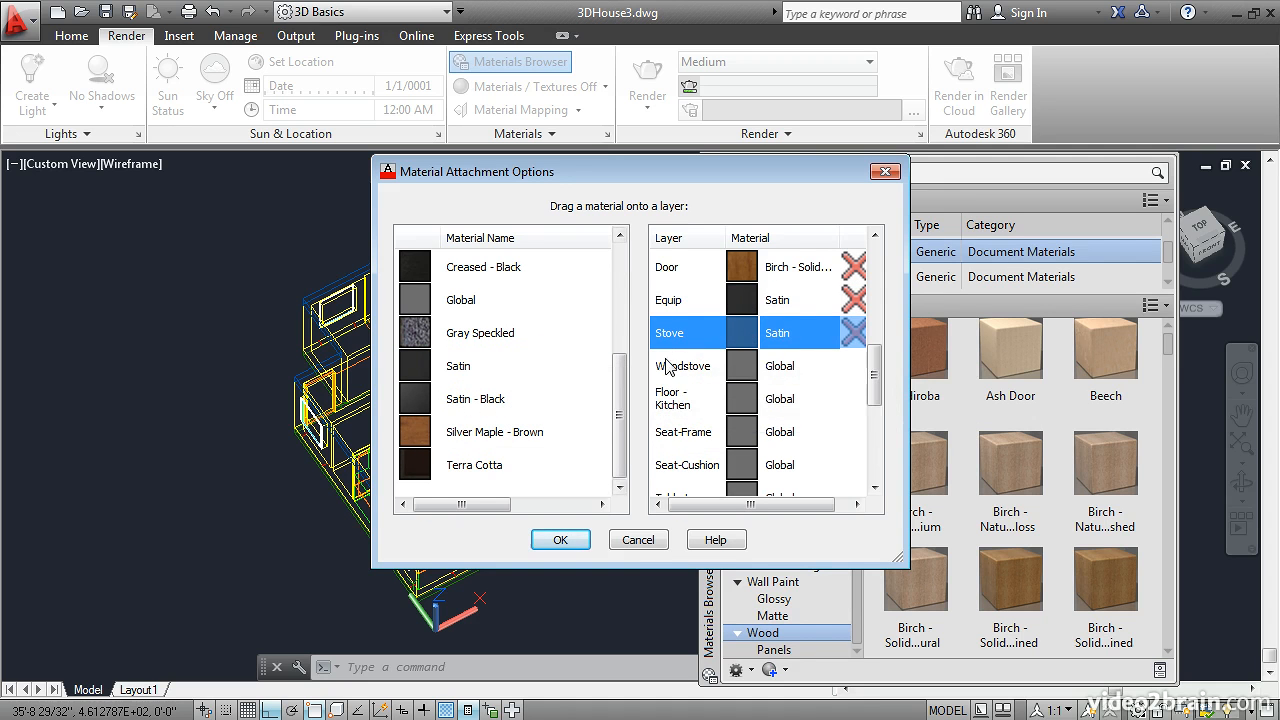
drag(418, 366, 742, 366)
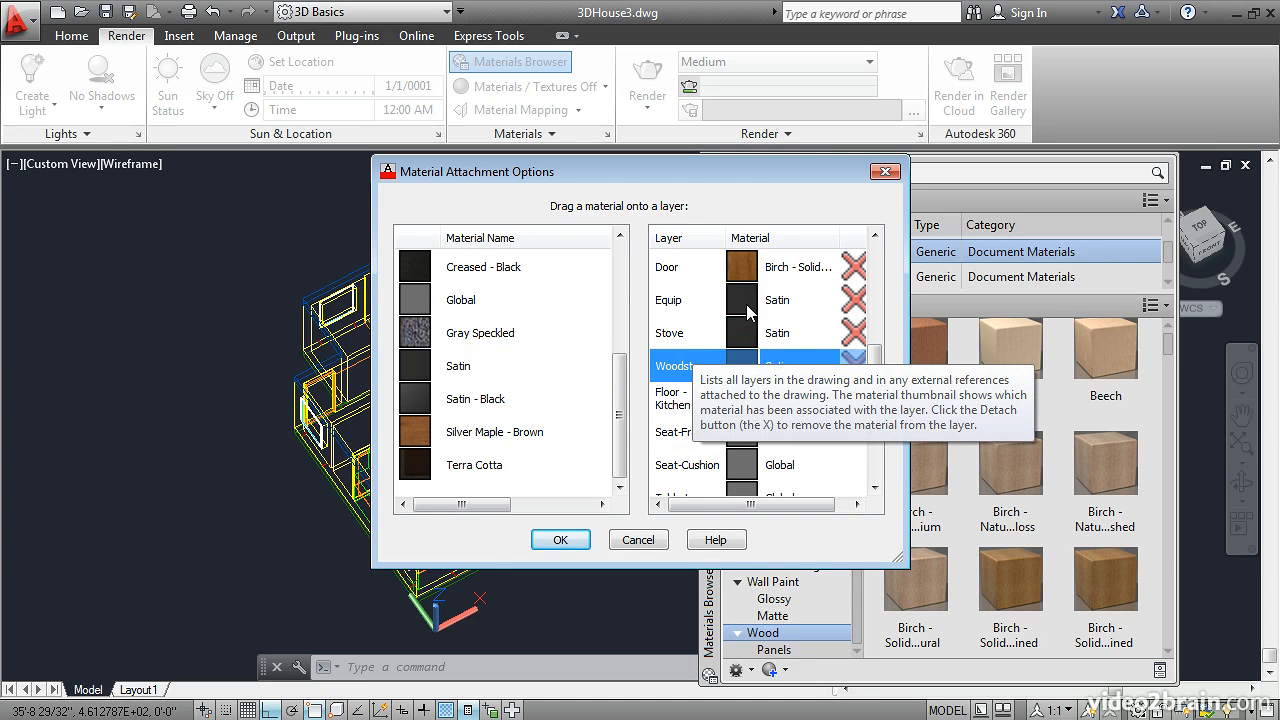
Attach Cool White to the Equip layer in place of its current material and accept the layer attachments.
scroll(625, 330, up, 2)
drag(418, 307, 742, 308)
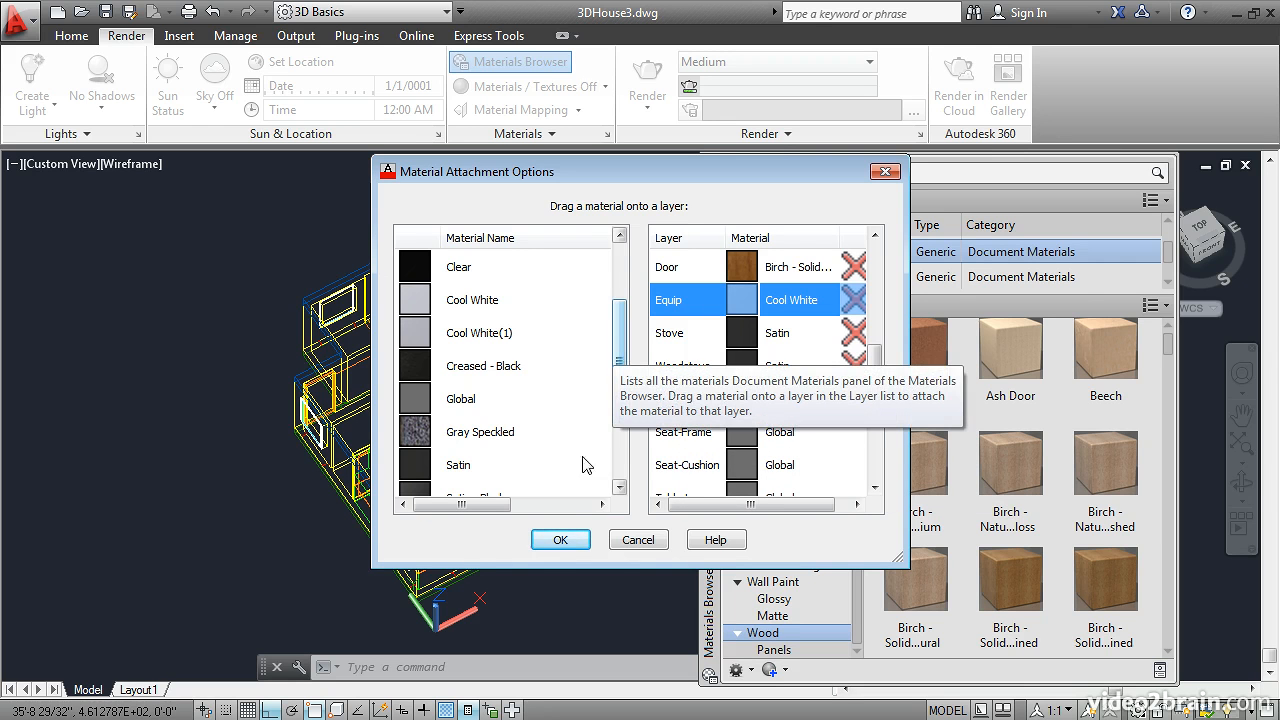
click(560, 539)
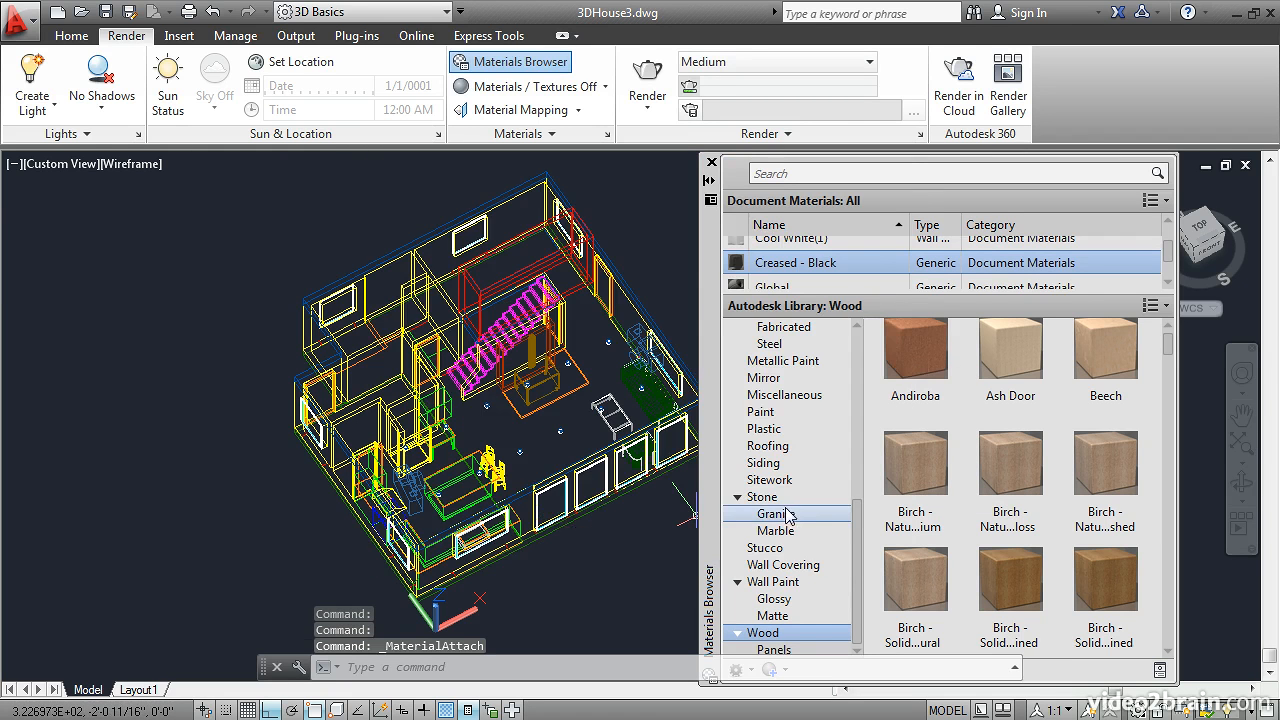
Add Square - Brown from the library's Flooring: Tile category to the drawing and attach it to the Floor - Kitchen layer.
drag(856, 552, 851, 426)
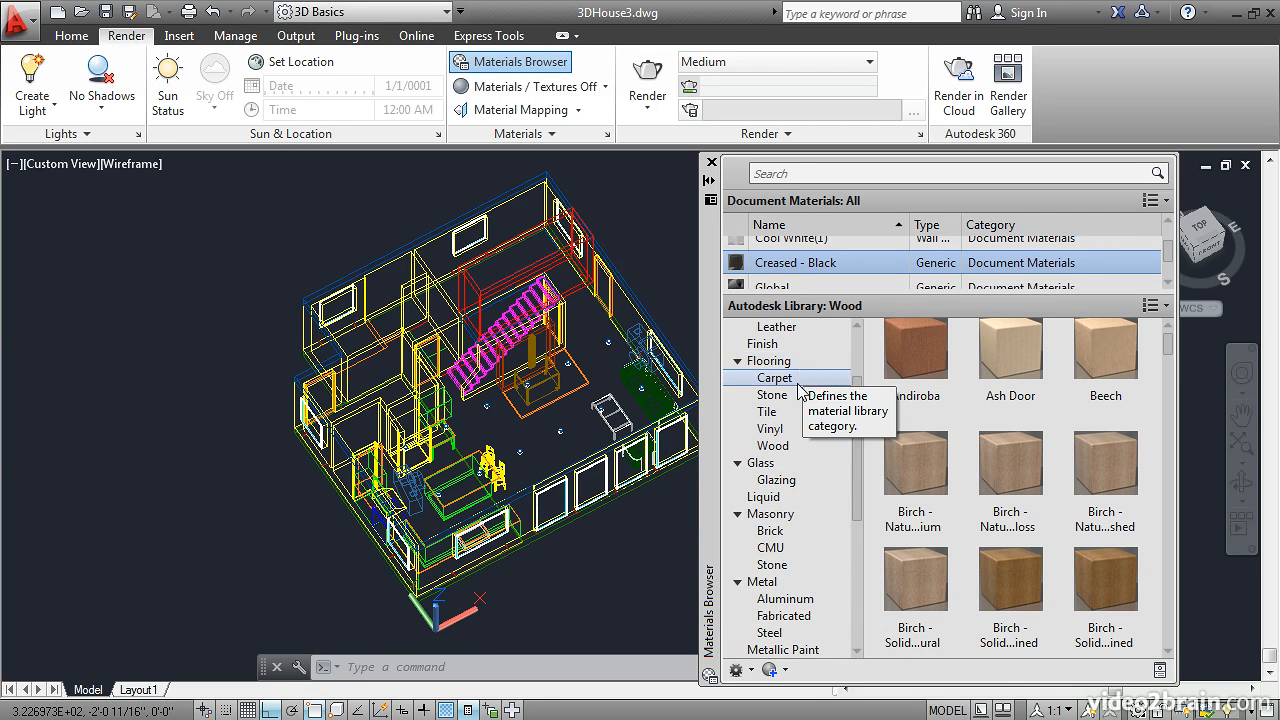
click(768, 412)
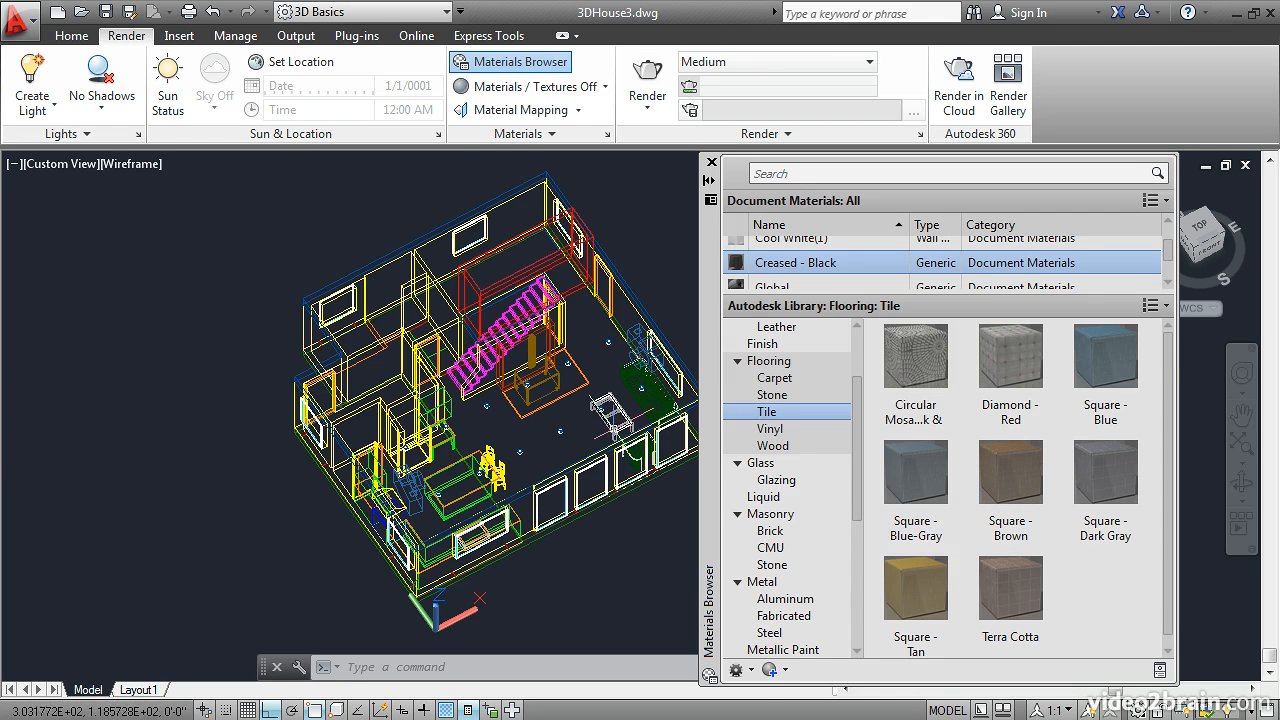
click(510, 134)
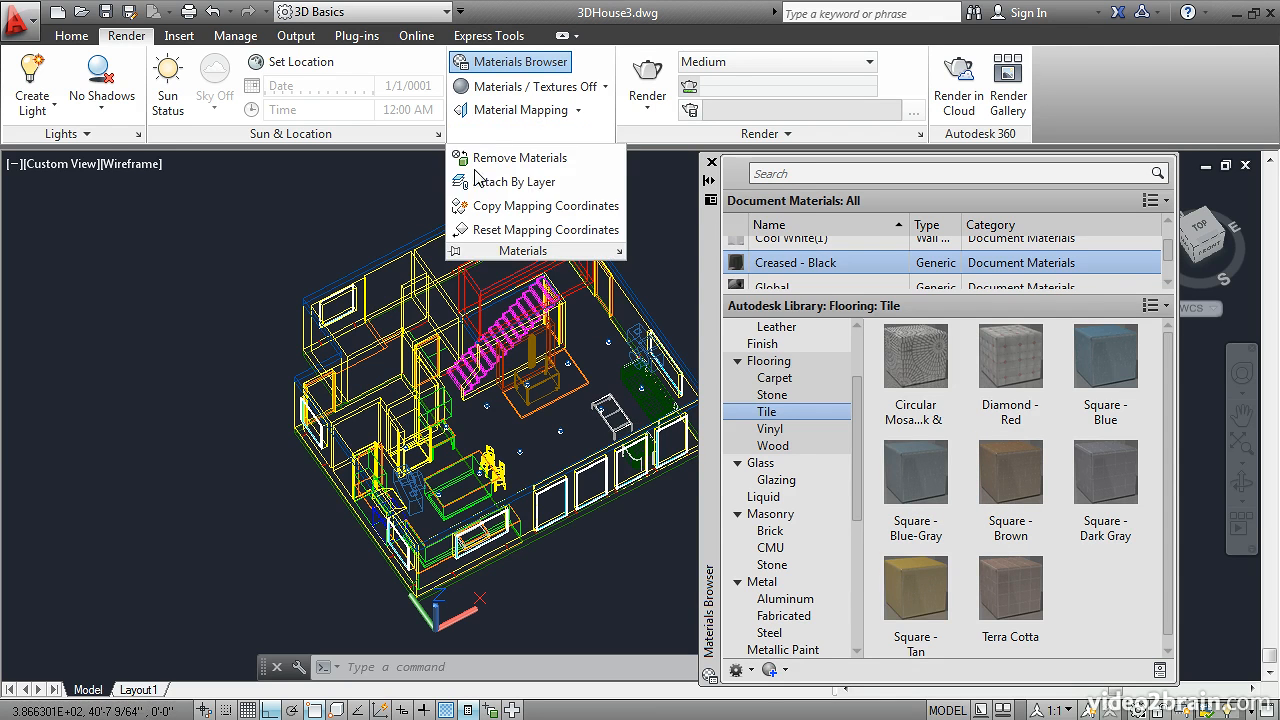
click(474, 185)
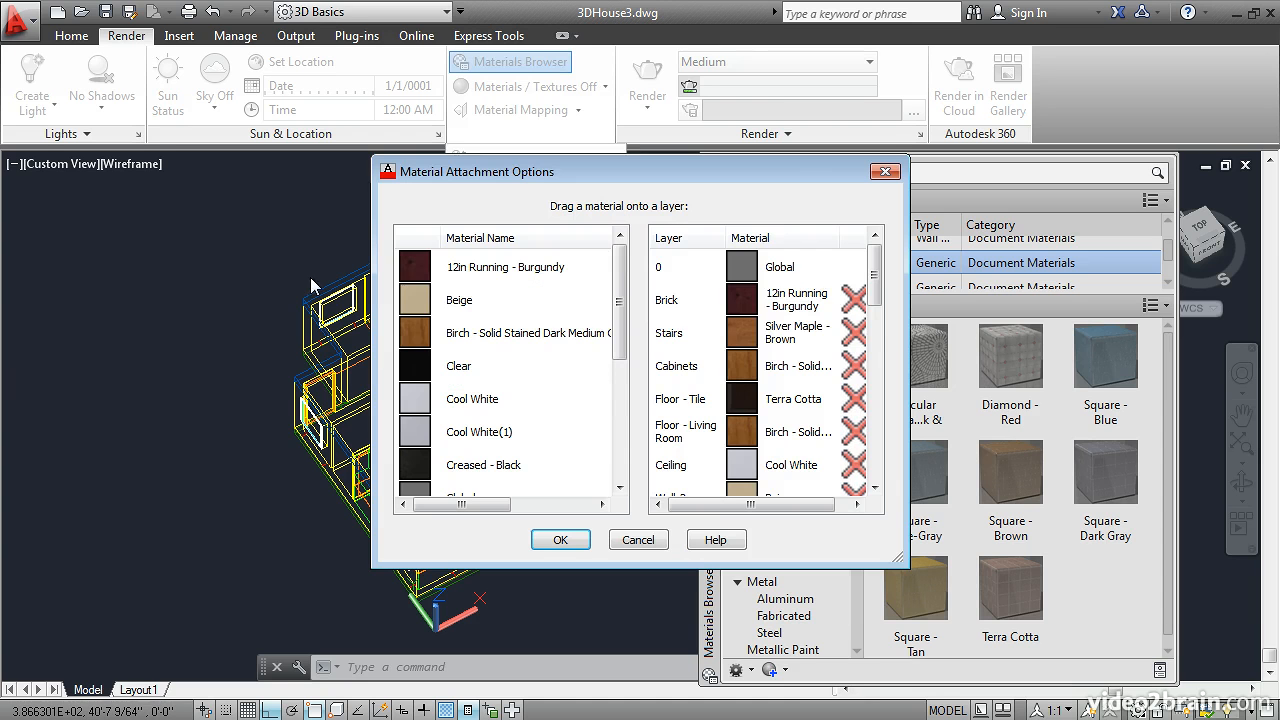
drag(618, 286, 623, 397)
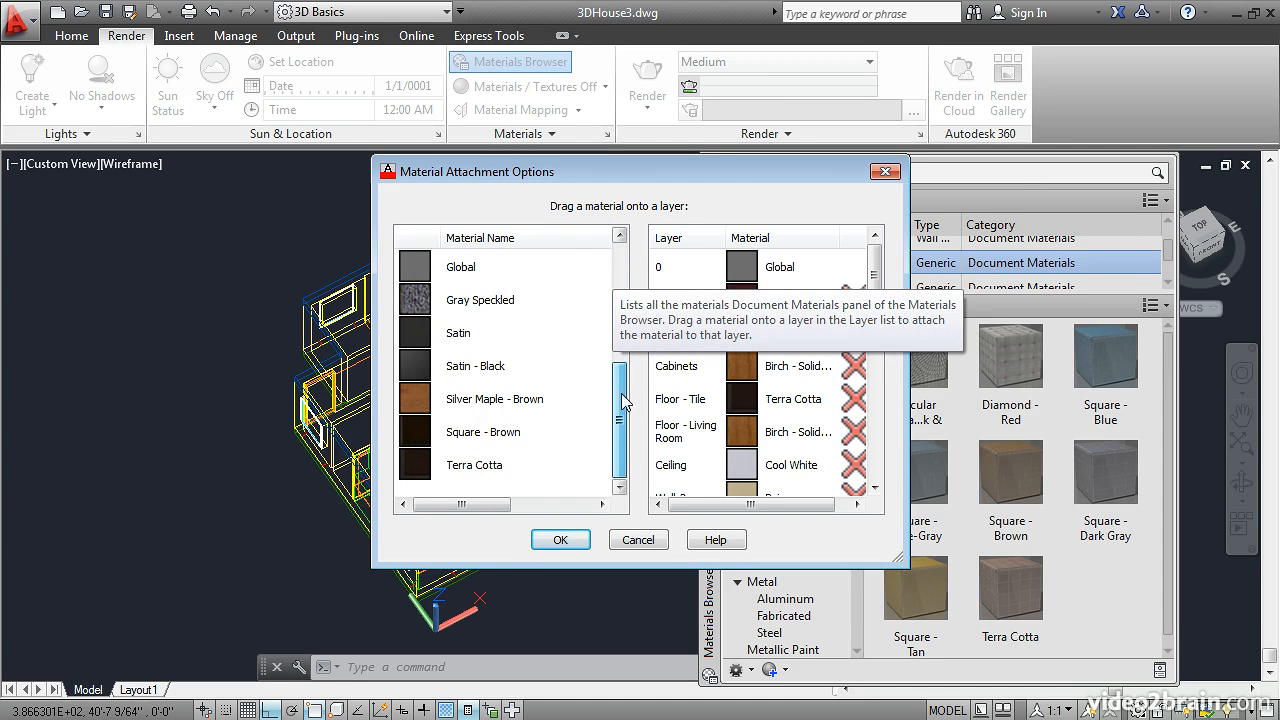
drag(871, 283, 897, 386)
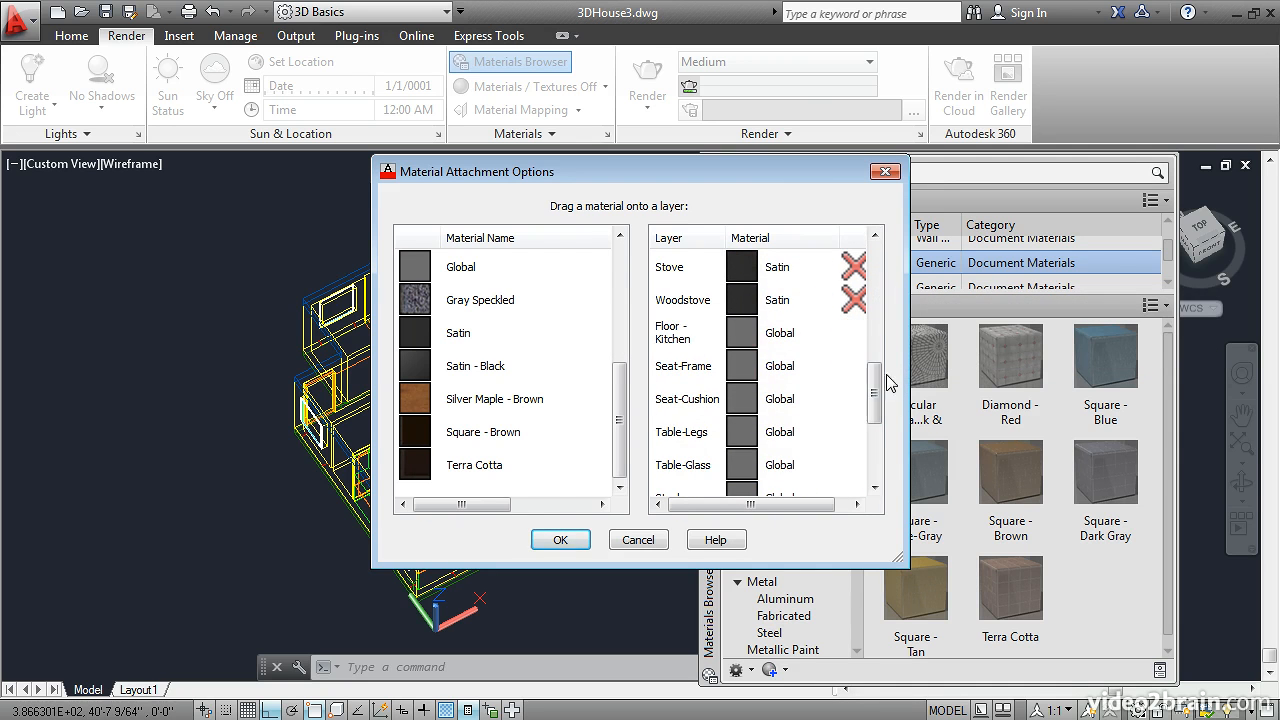
drag(452, 435, 743, 338)
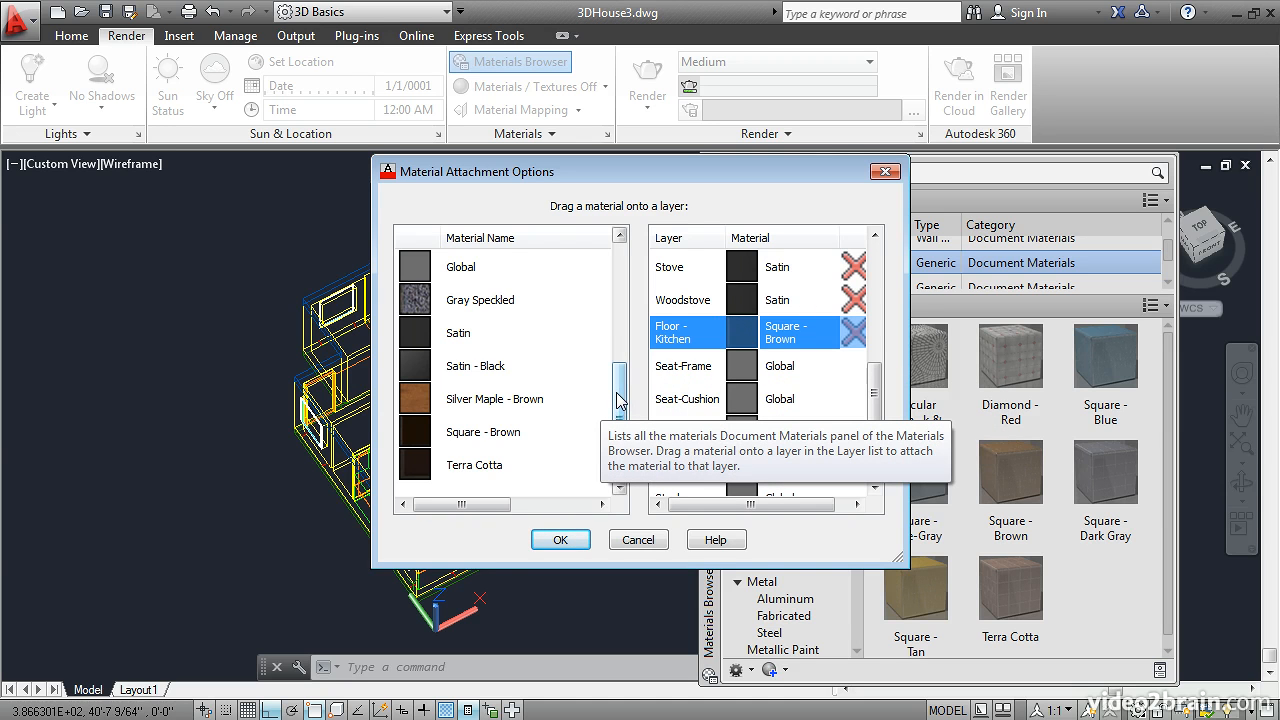
Attach Satin - Black to the Seat-Frame layer and Creased - Black to the Seat-Cushion layer.
mouse_move(619, 400)
mouse_down()
mouse_move(636, 272)
mouse_move(640, 400)
mouse_up()
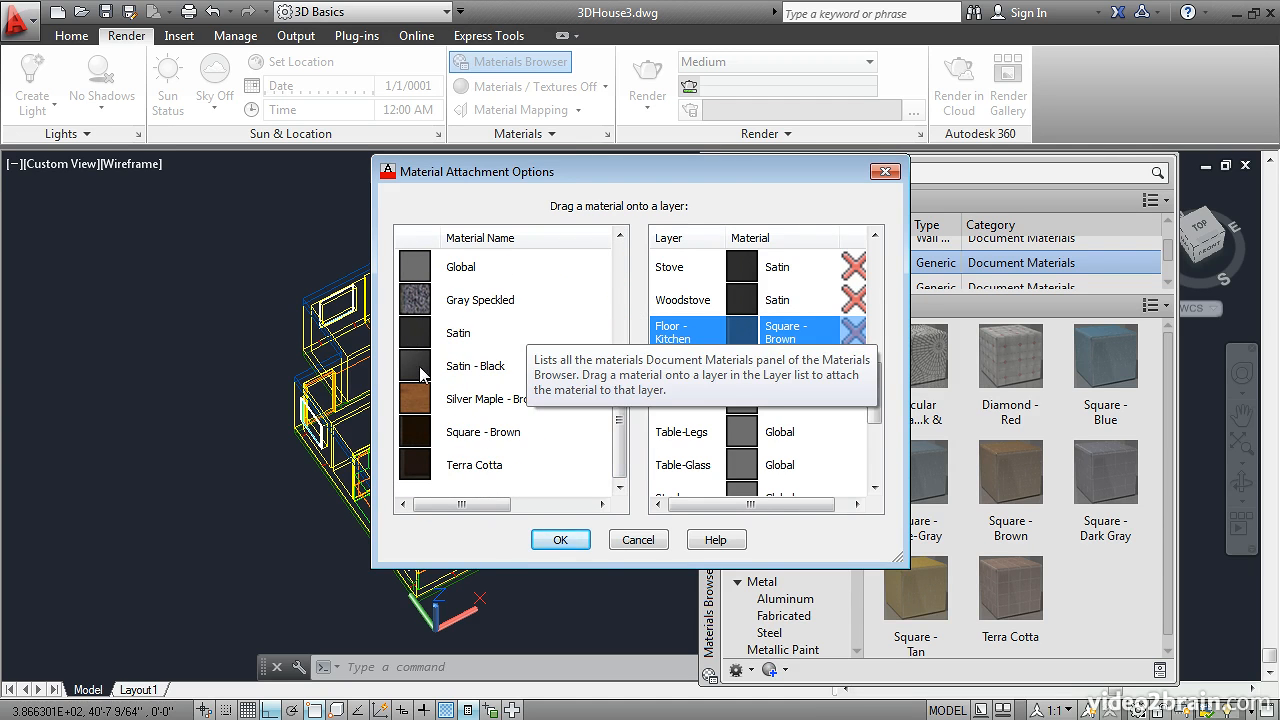
drag(420, 373, 730, 371)
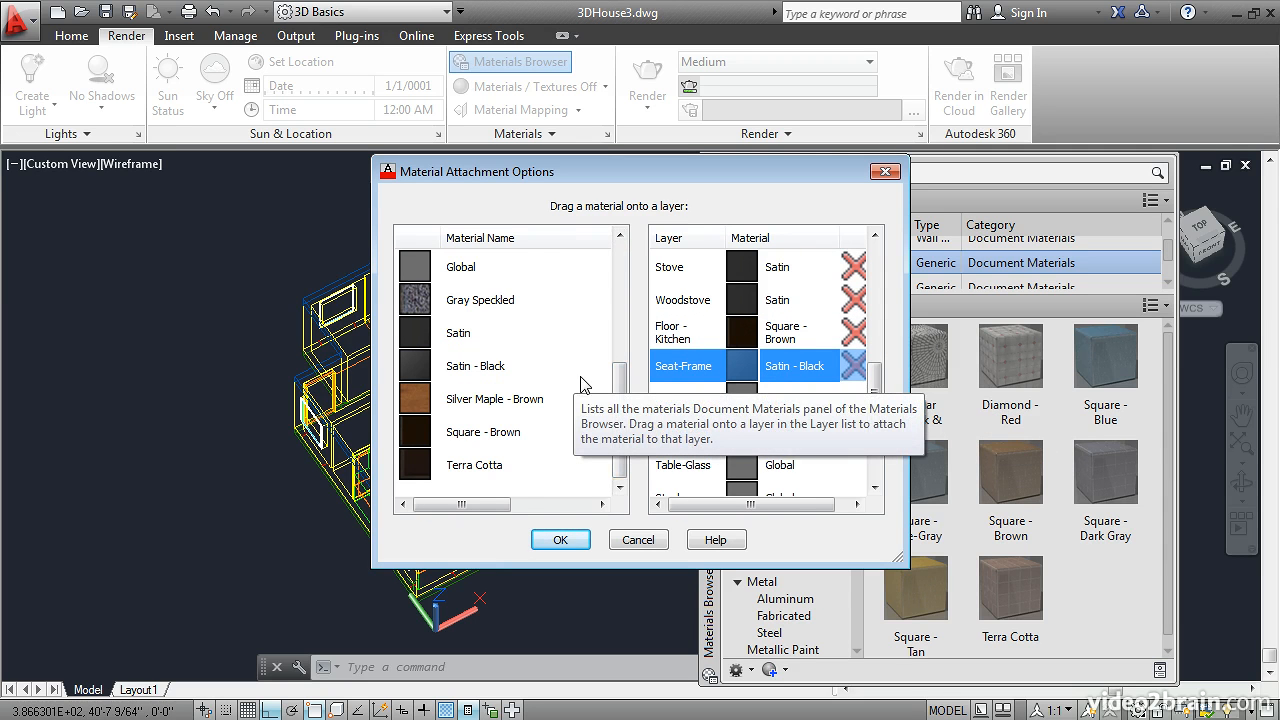
drag(620, 380, 629, 315)
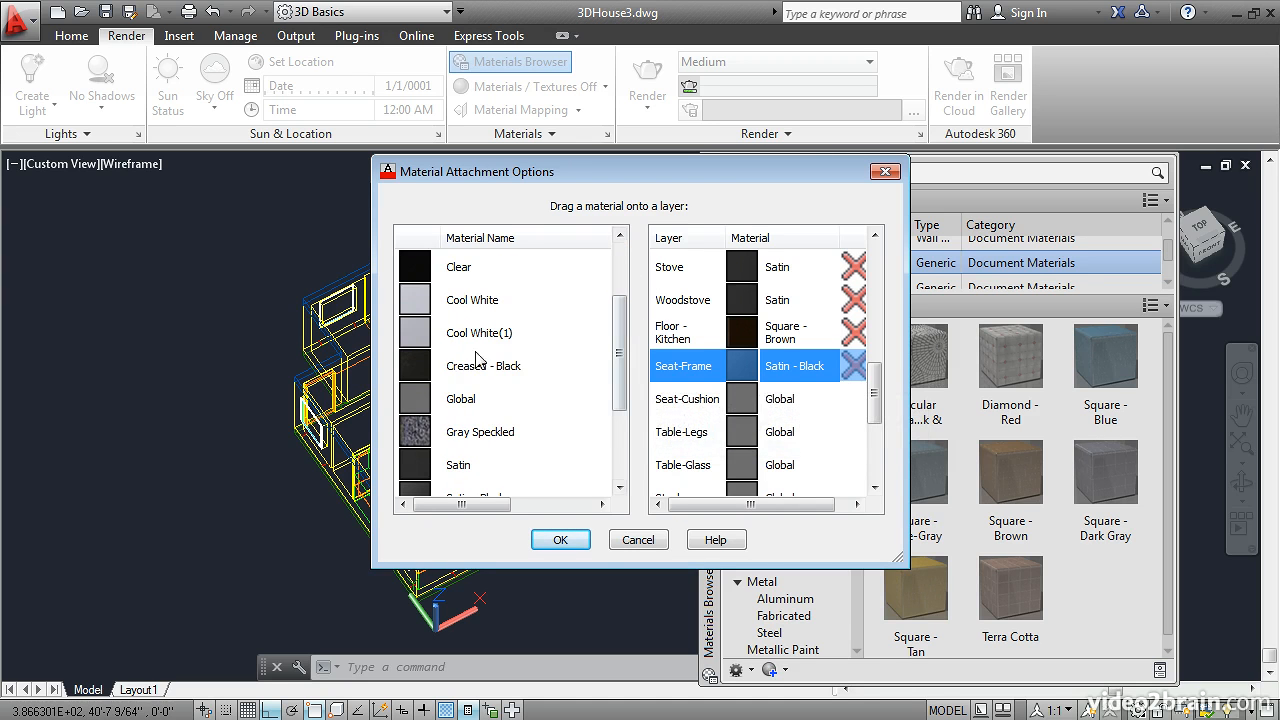
drag(418, 370, 740, 400)
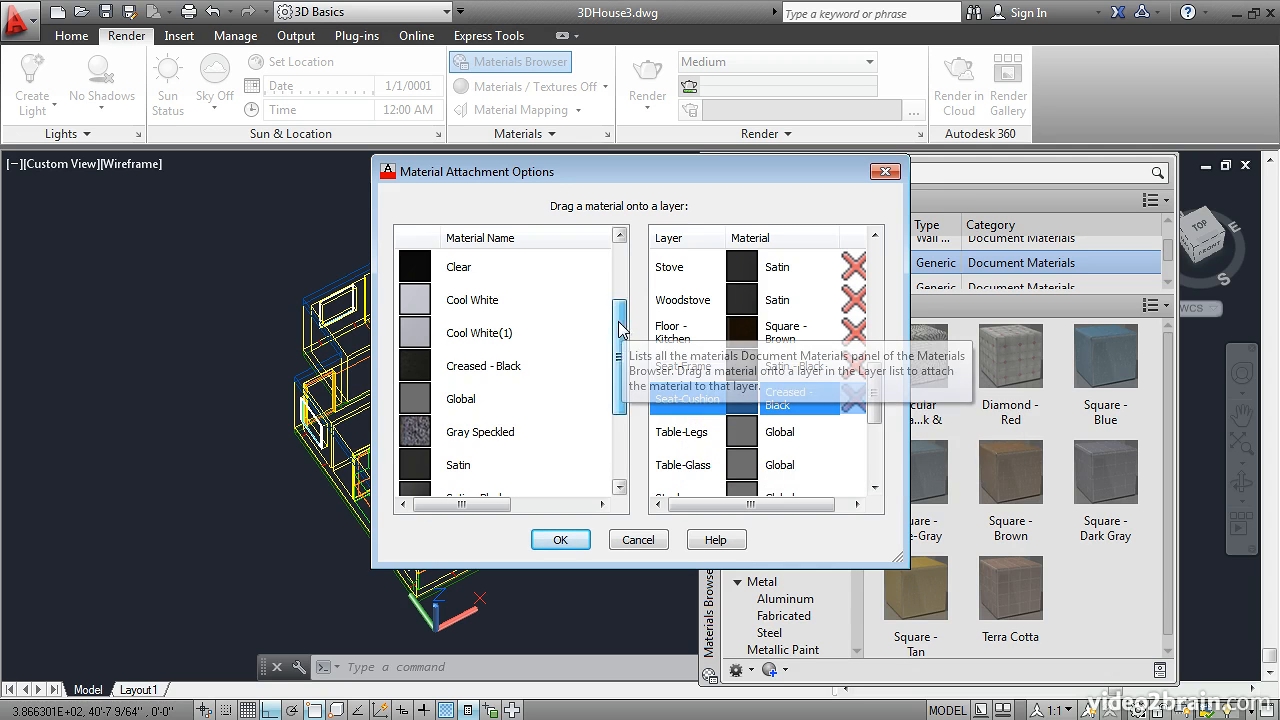
Attach Satin - Black to the Table-Legs layer and Clear to the Table-Glass layer.
scroll(620, 336, down, 1)
drag(418, 472, 655, 428)
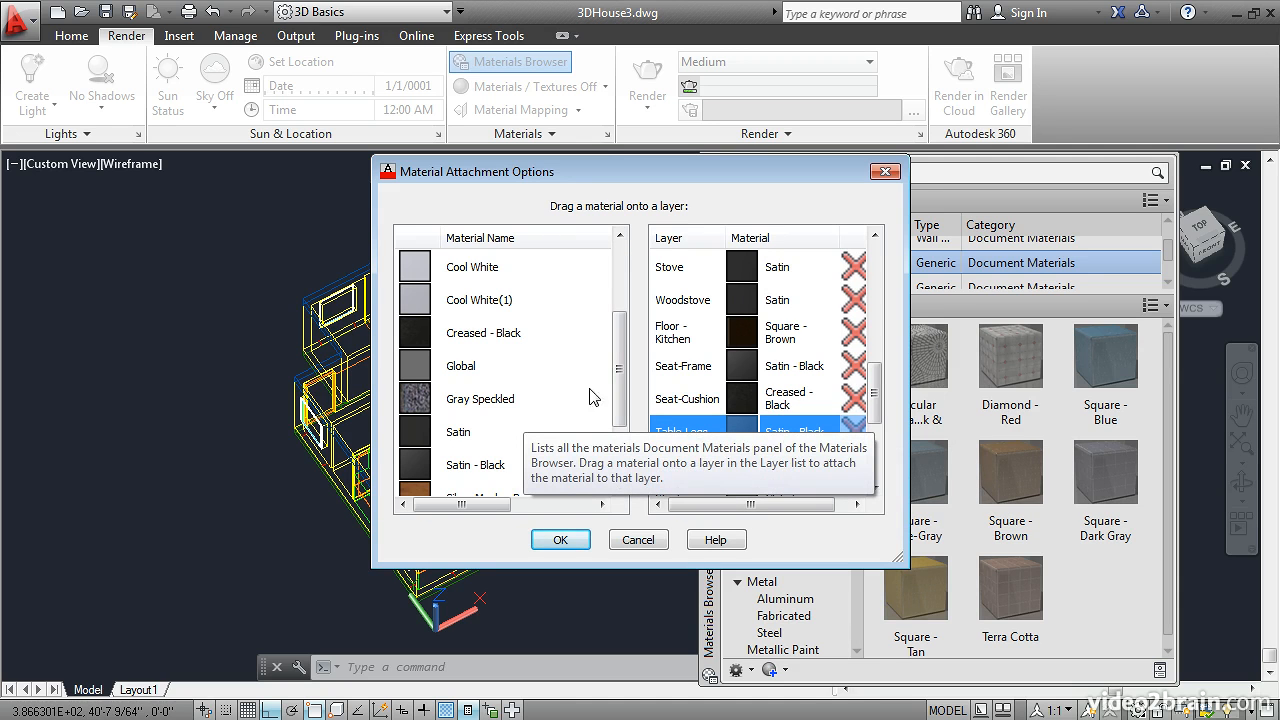
scroll(630, 366, up, 2)
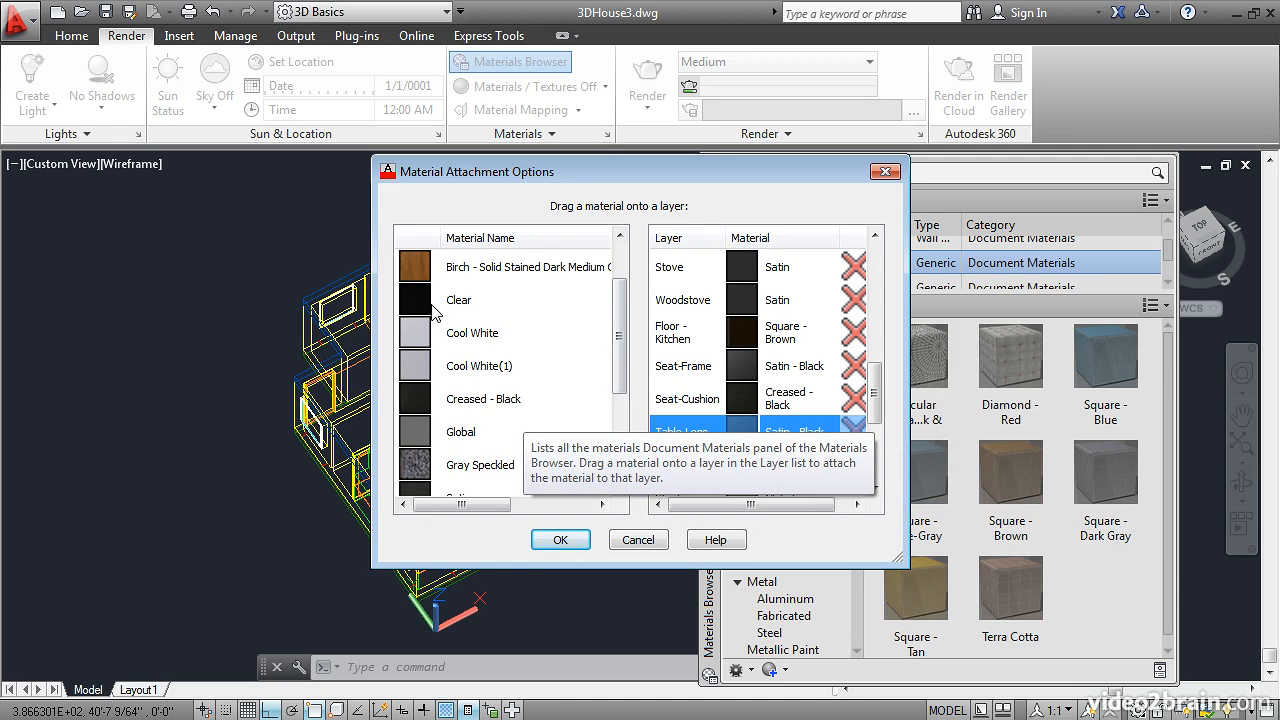
drag(420, 305, 793, 443)
Attach Birch - Solid Stained Dark Medium Gloss to the Stool layer and Cool White to the Downlight layer.
drag(874, 383, 884, 428)
drag(414, 270, 743, 300)
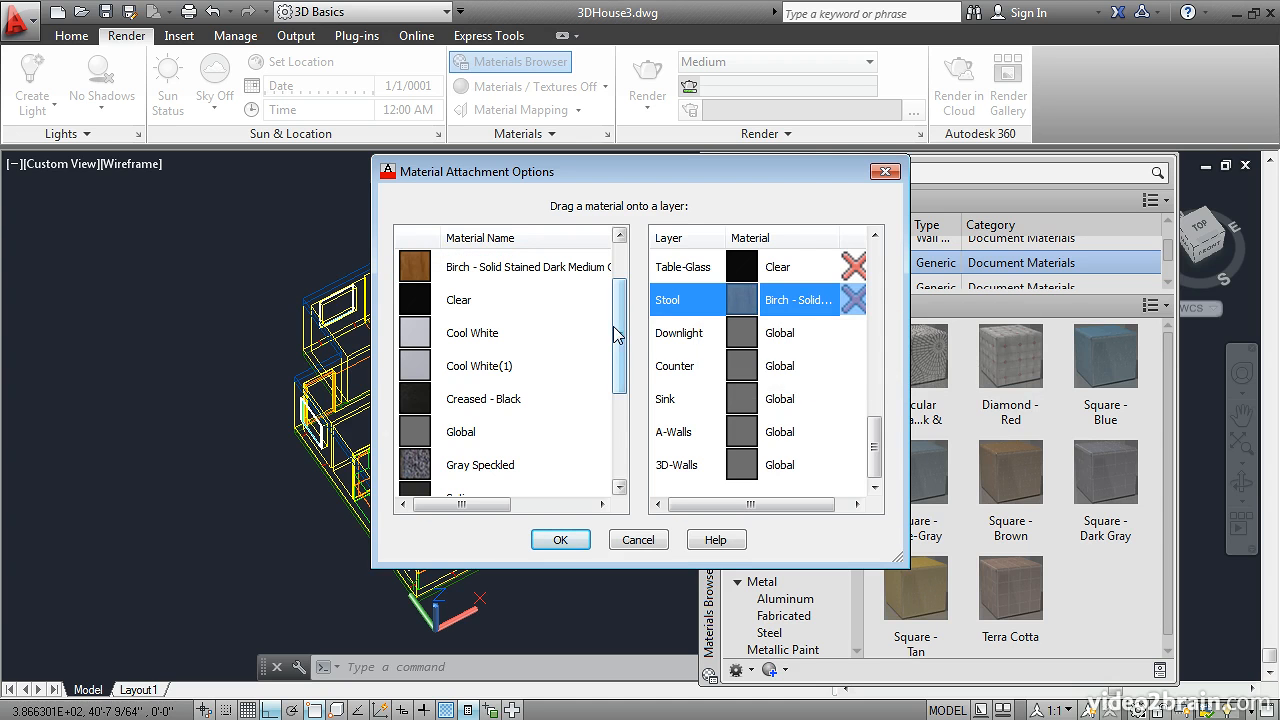
drag(414, 333, 741, 338)
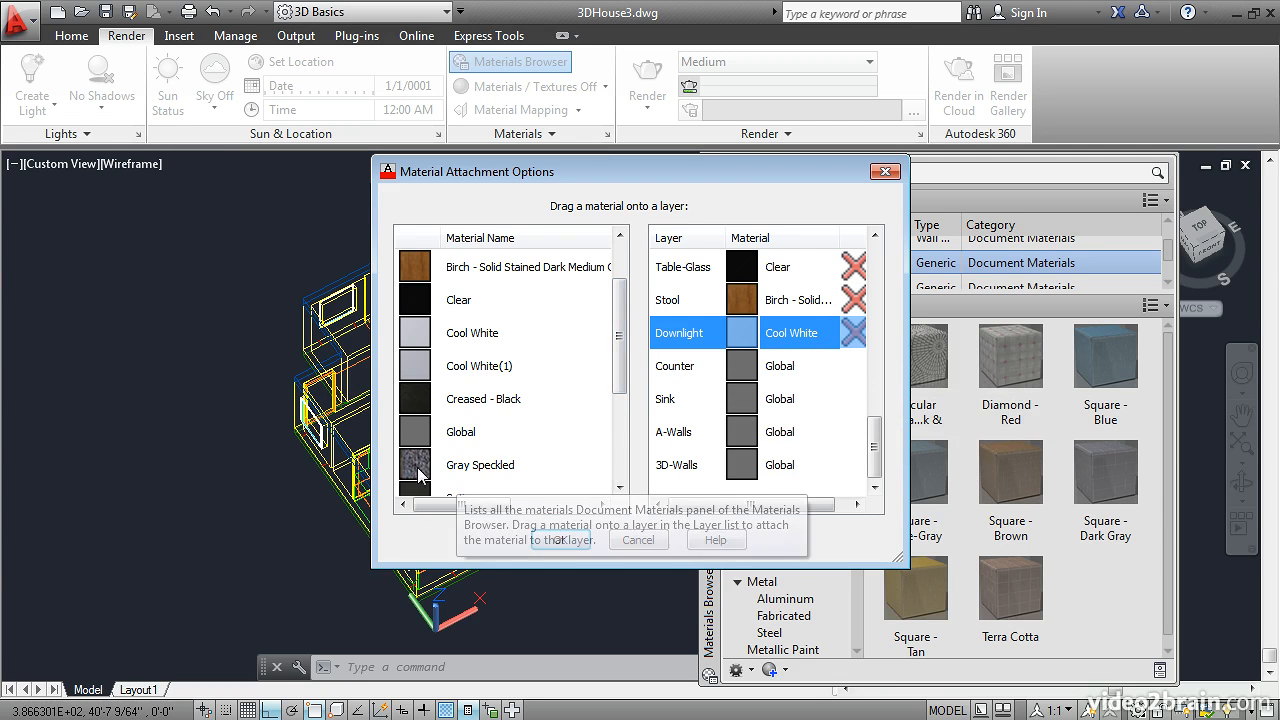
Attach Gray Speckled to the Counter layer and Satin - Black to the Sink layer.
click(478, 466)
drag(478, 466, 741, 368)
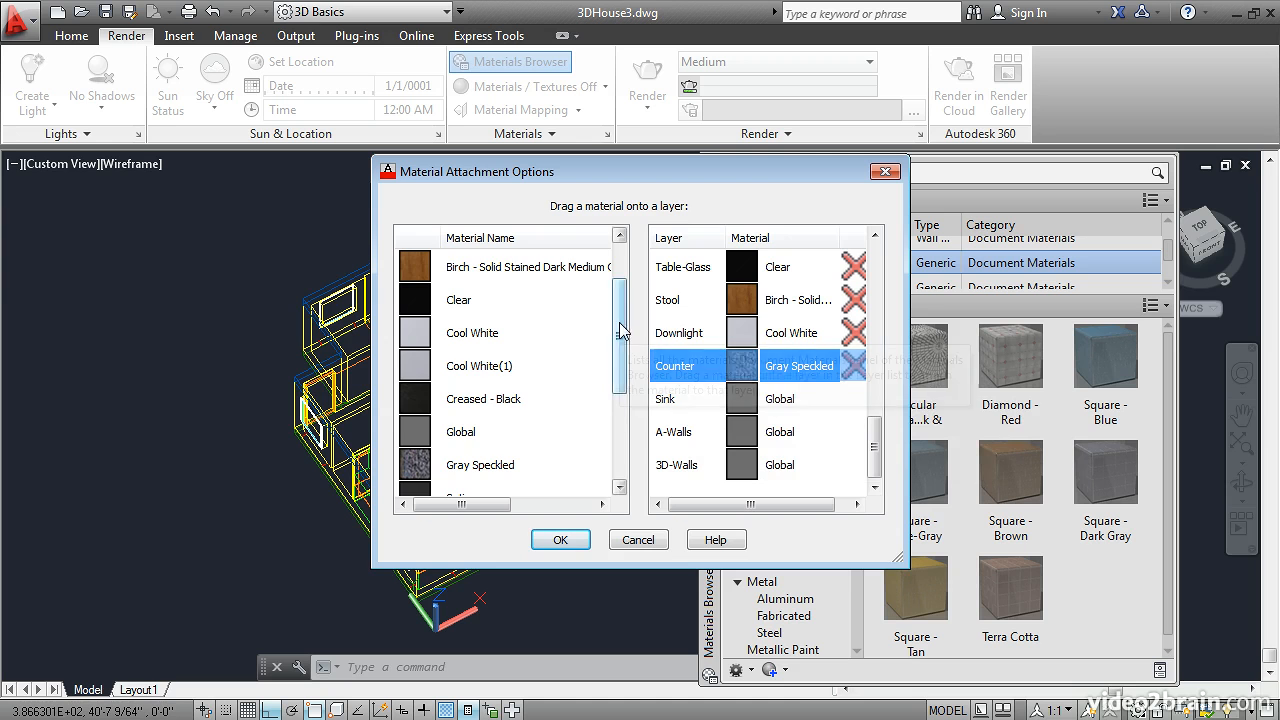
scroll(618, 352, down, 1)
scroll(618, 352, down, 2)
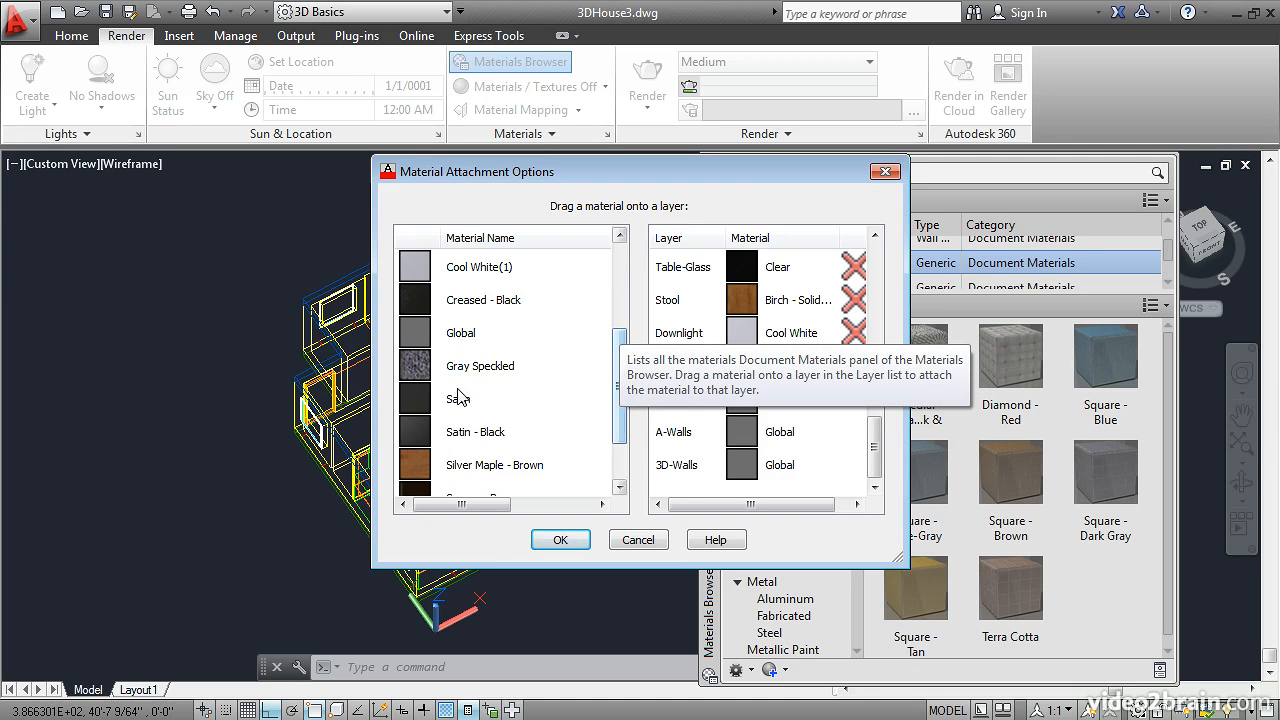
drag(417, 432, 665, 399)
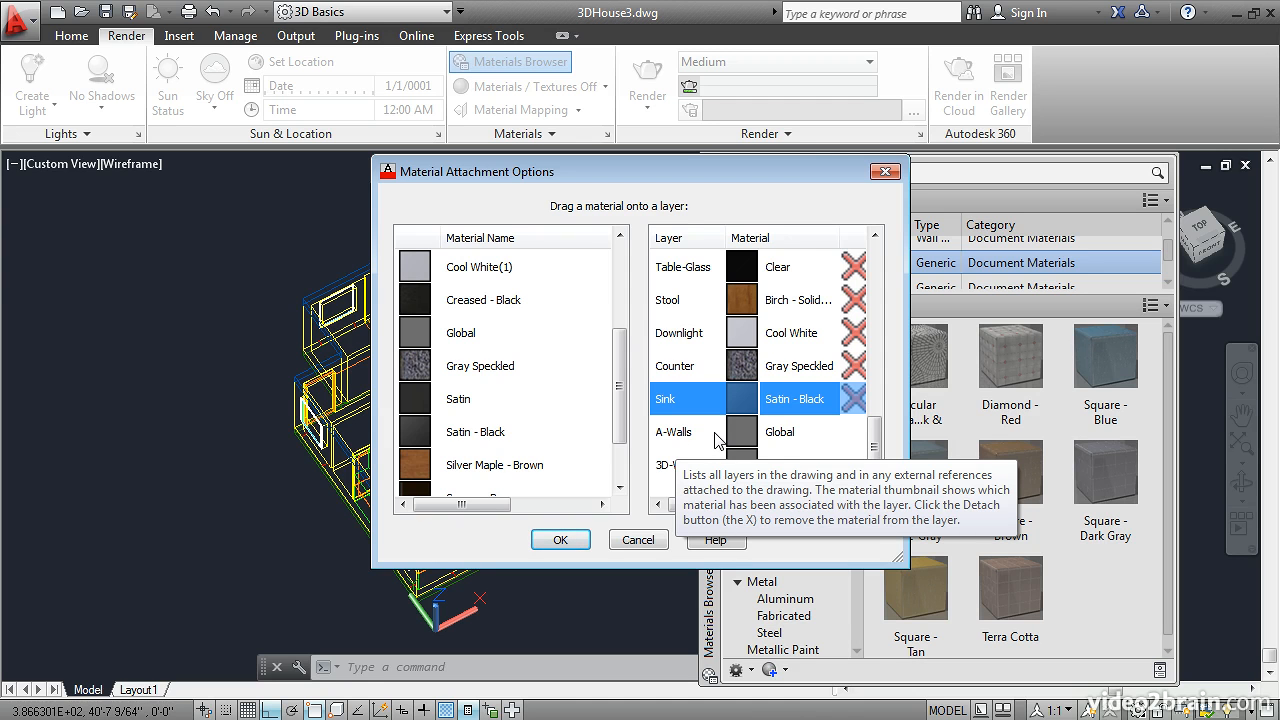
Attach Beige to the 3D-Walls layer, accept the layer attachments and close the Materials Browser.
drag(621, 350, 614, 262)
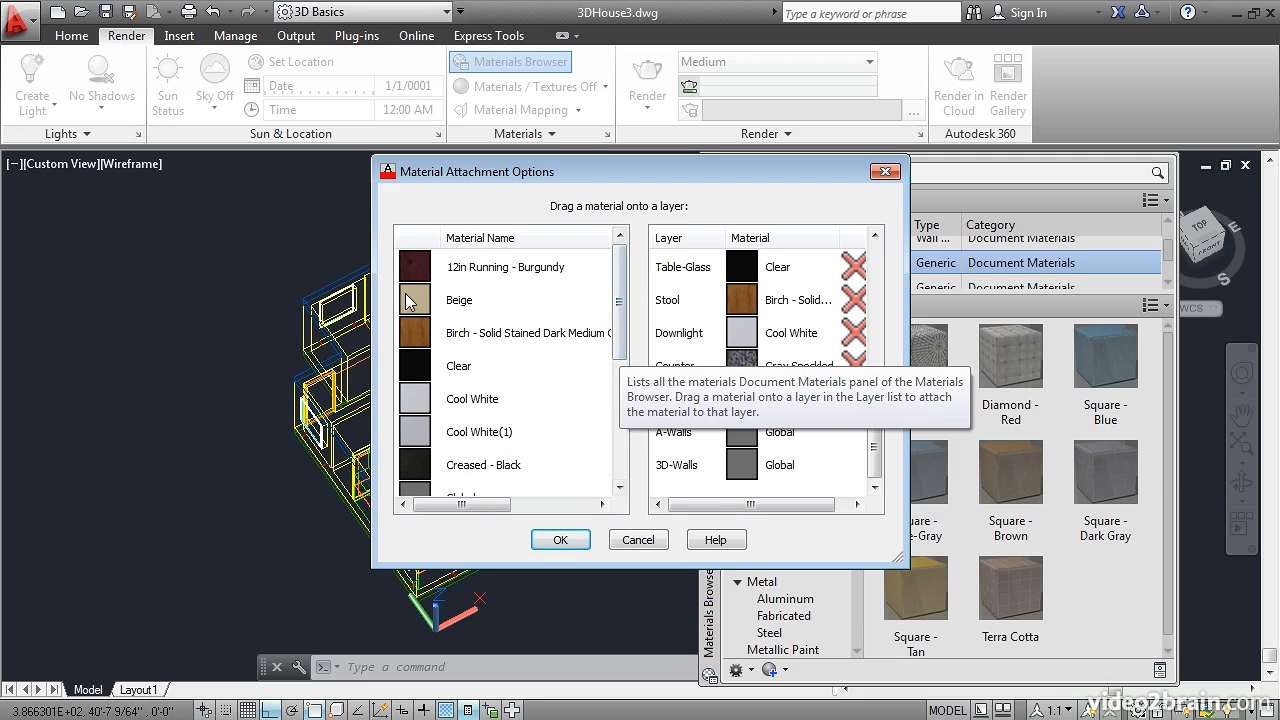
drag(410, 303, 880, 468)
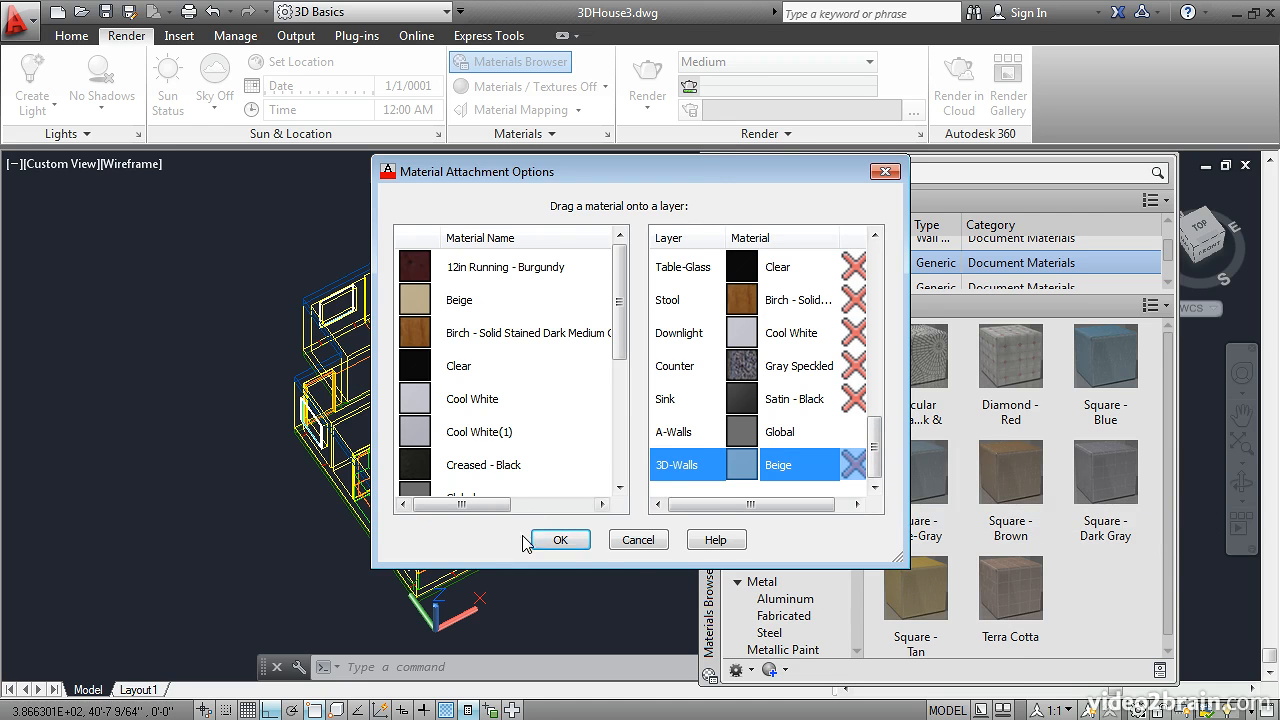
click(561, 540)
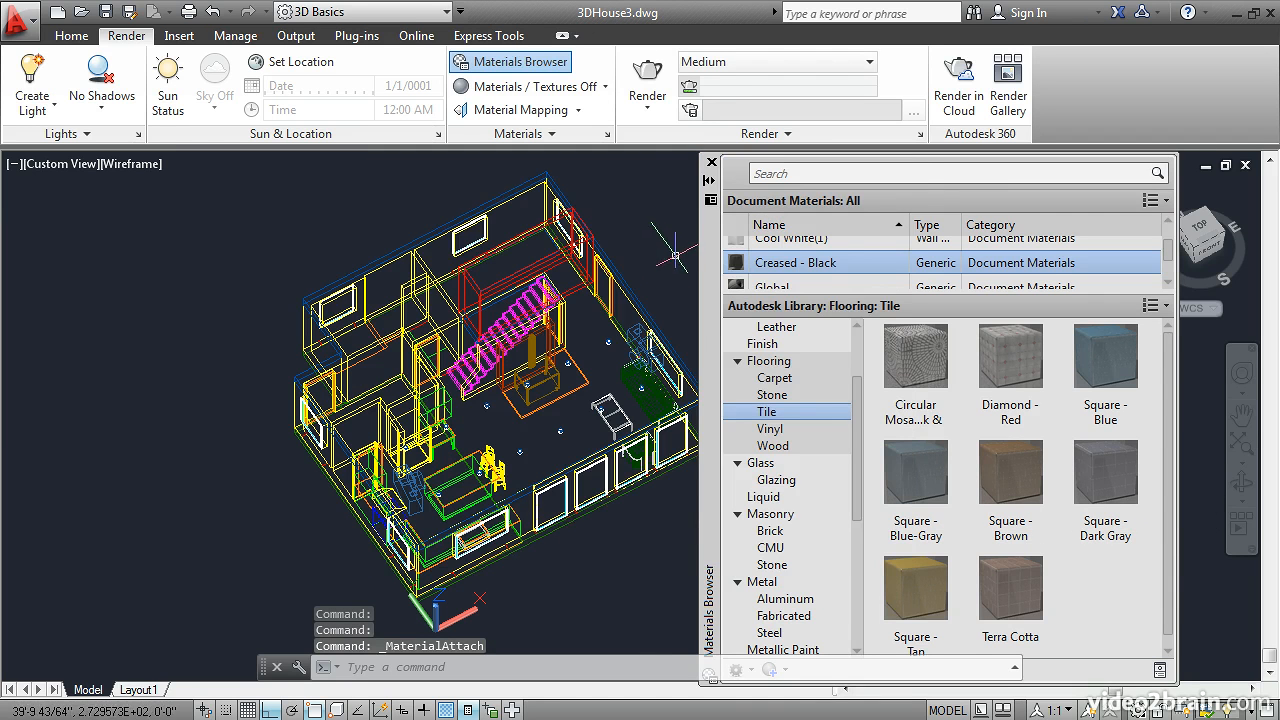
click(711, 163)
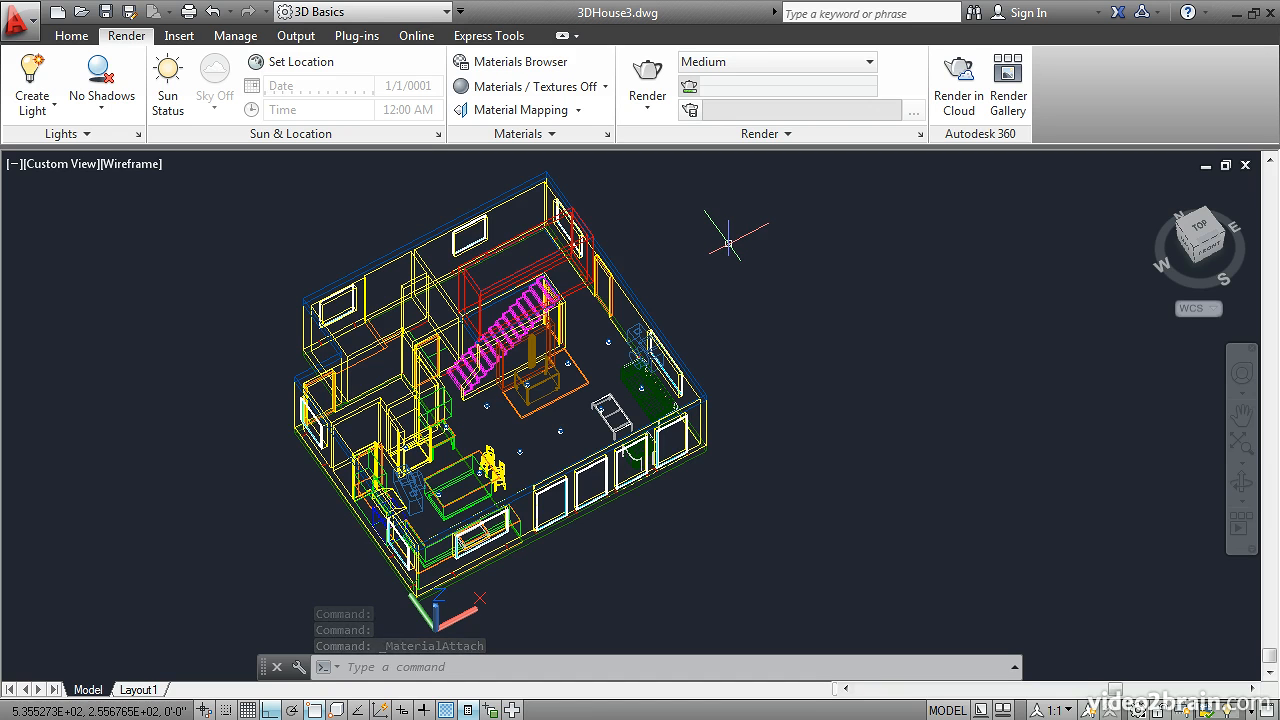
Restore the saved model view named View from Kitchen and set its visual style to Realistic.
text(v)
key(Return)
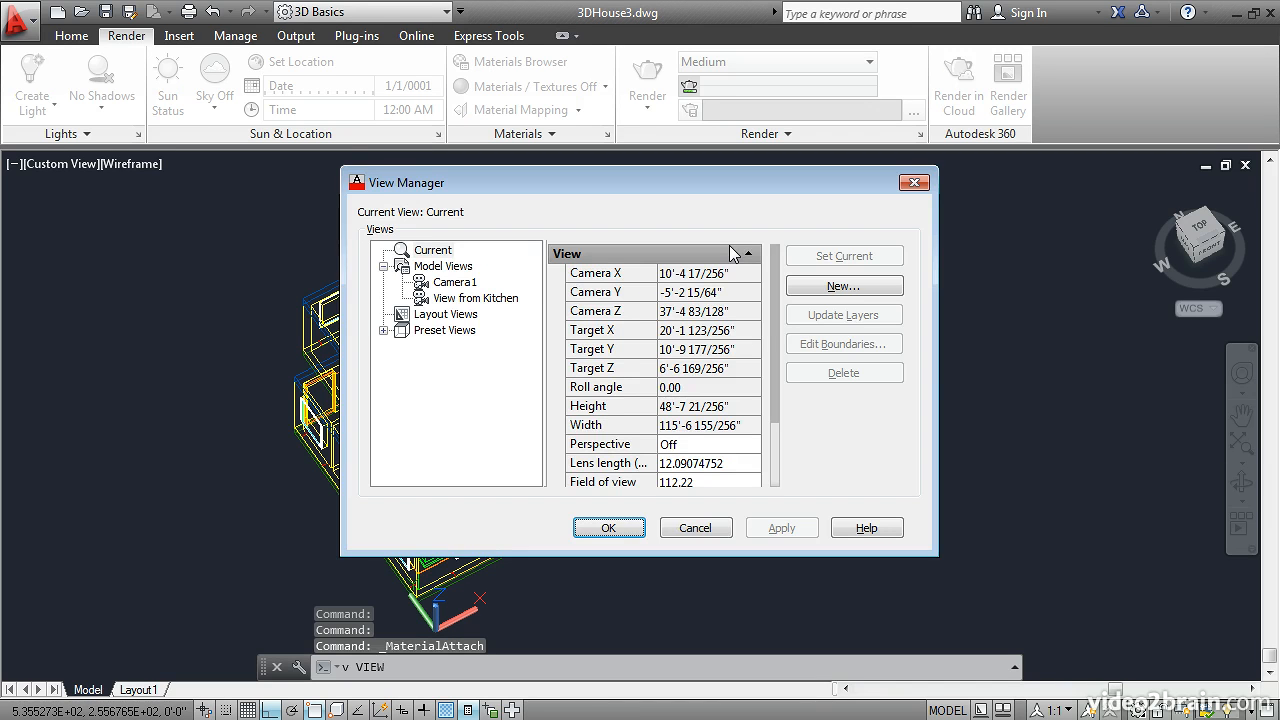
click(490, 298)
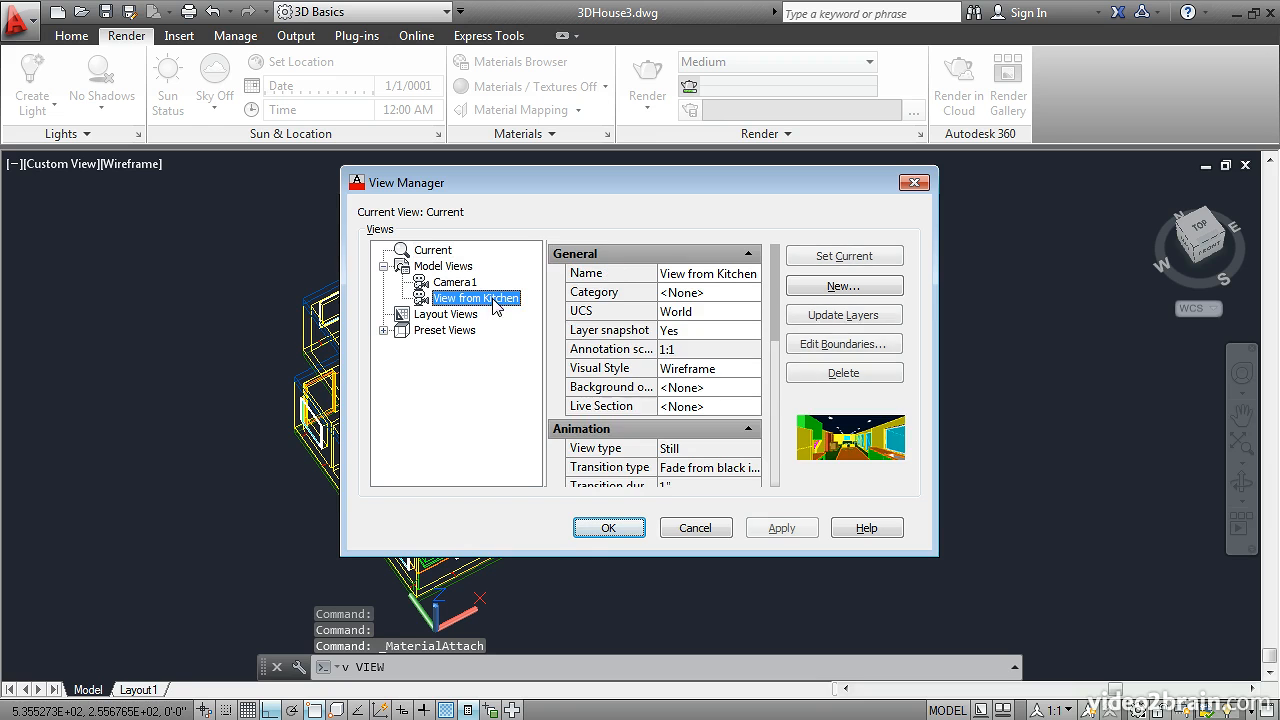
click(594, 531)
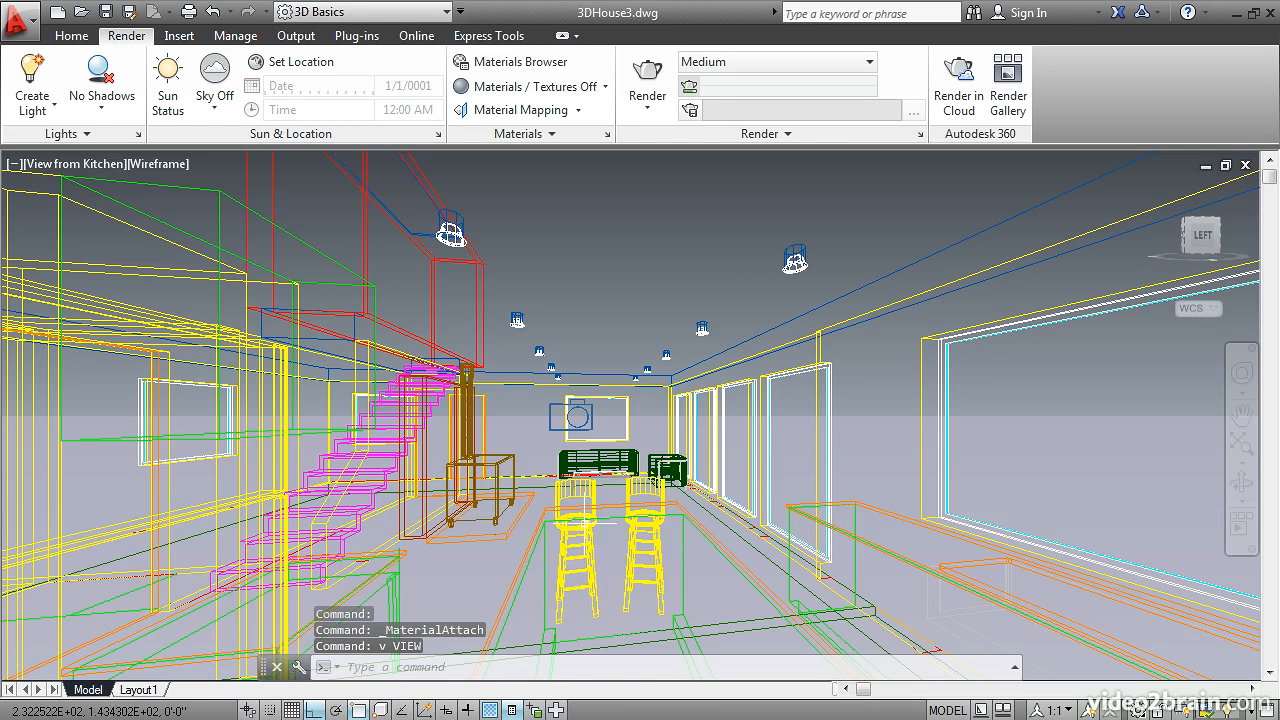
click(151, 166)
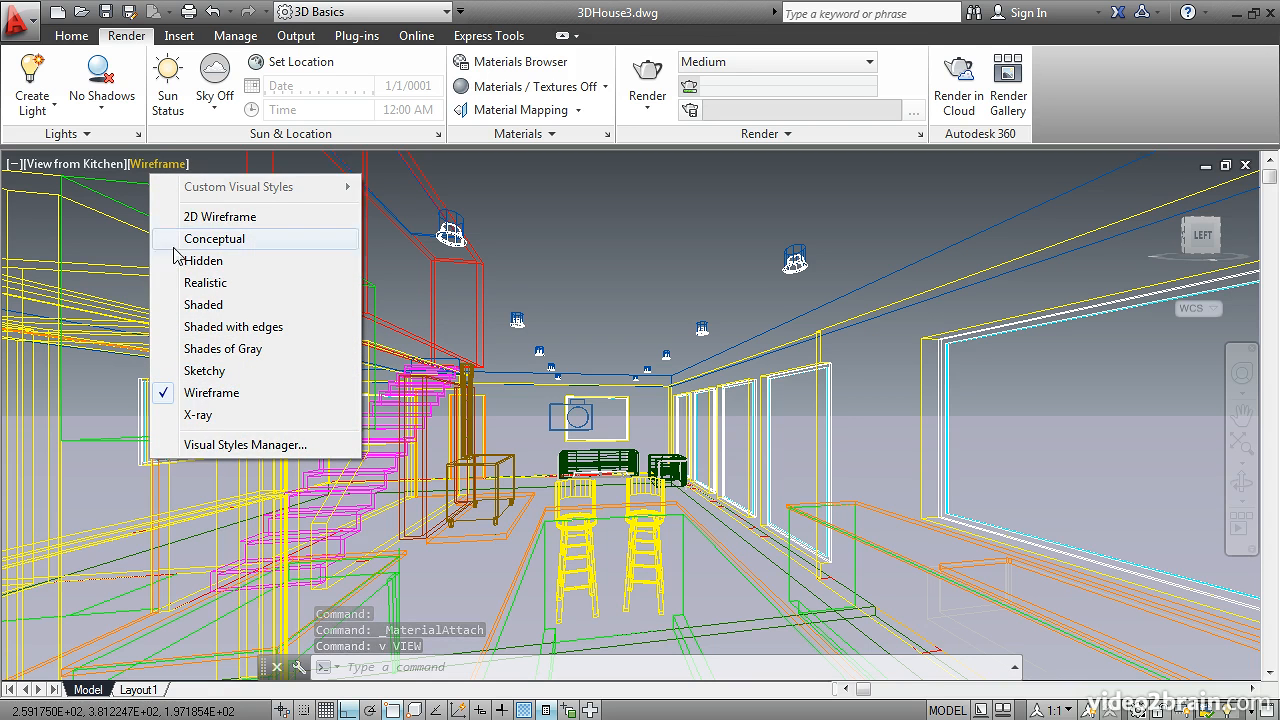
click(189, 284)
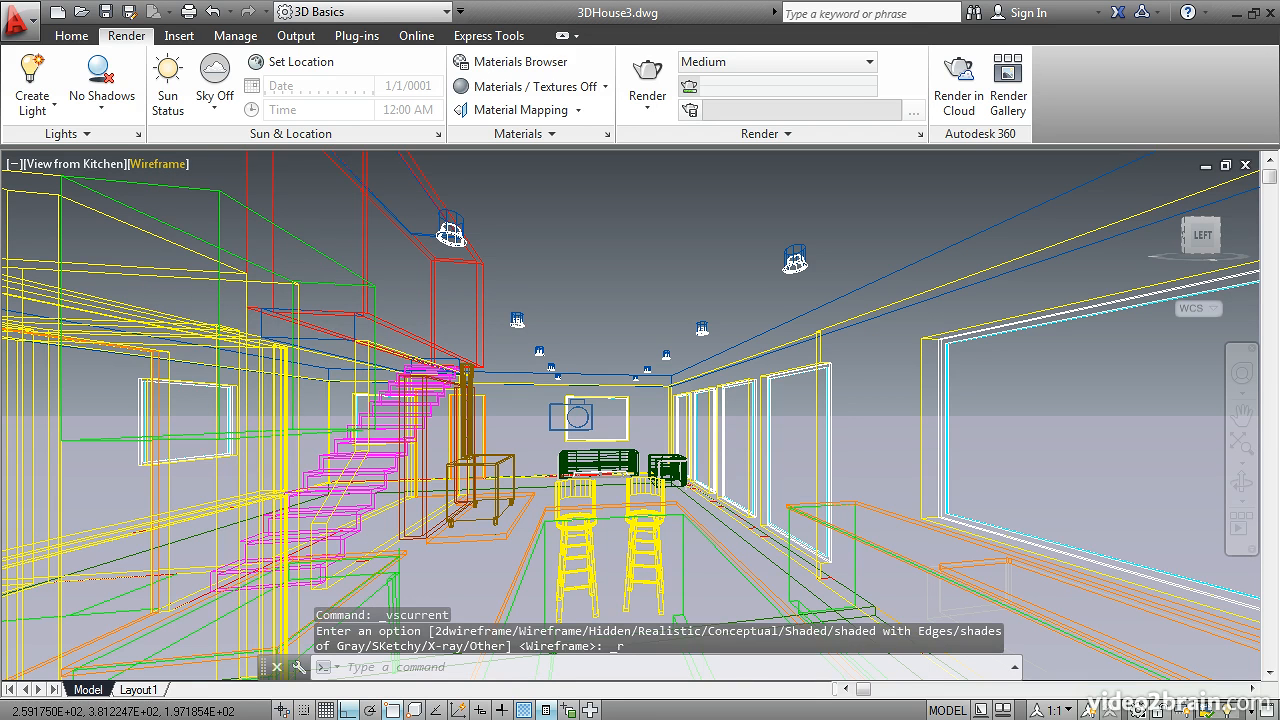